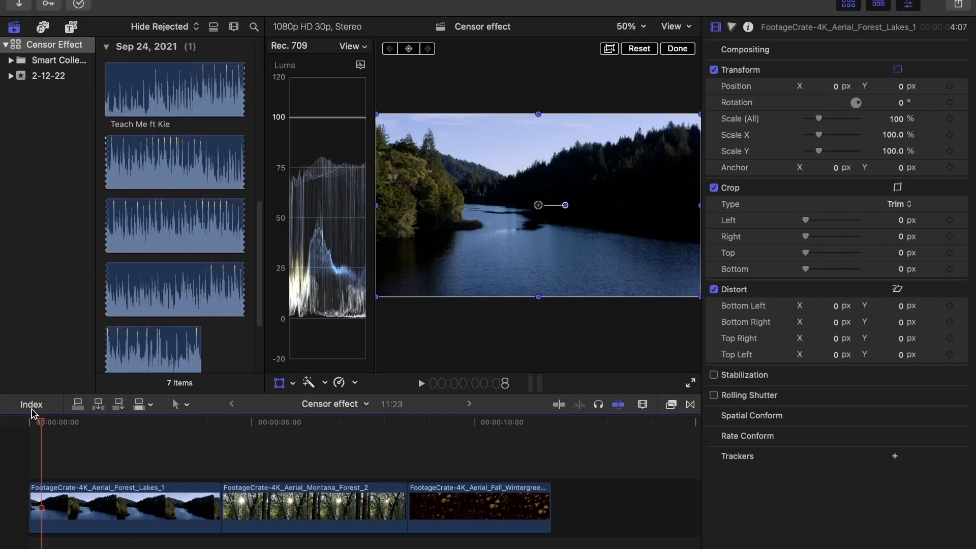
Step: Play the timeline from the beginning to review the three forest clips in sequence
{"action": "left_click_drag", "start_coordinate": [40, 421], "coordinate": [2, 448]}
{"action": "key", "text": "space"}
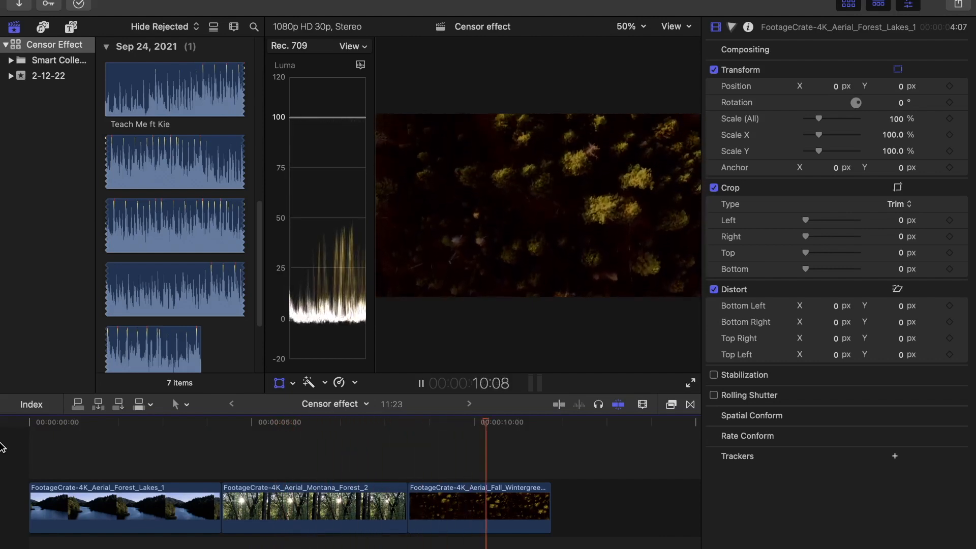
{"action": "left_click", "coordinate": [46, 423]}
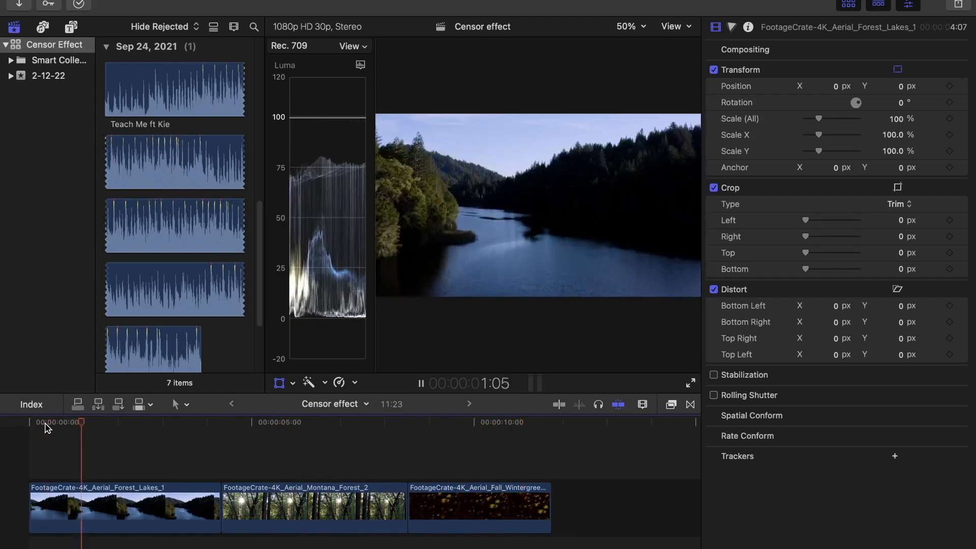
{"action": "key", "text": "shift+t"}
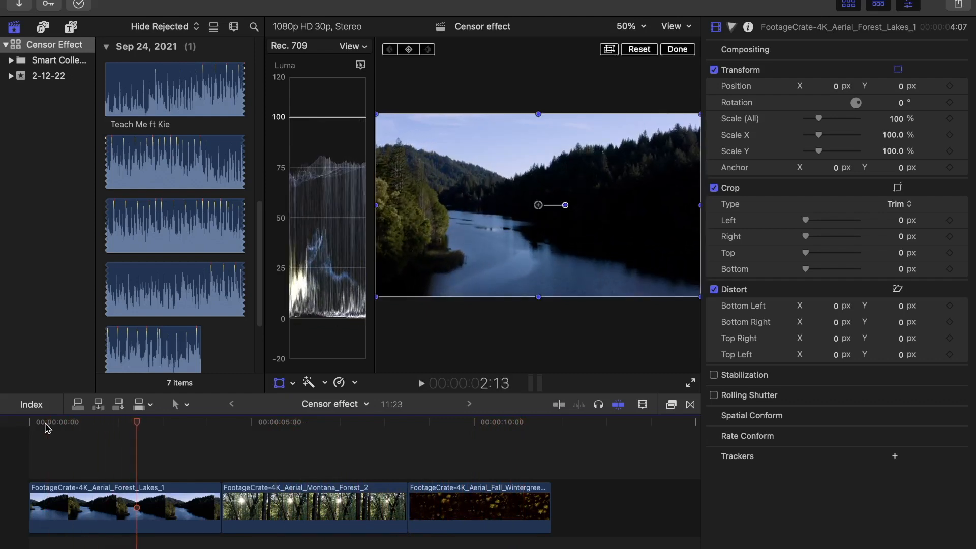
Step: Cut the Forest_Lakes_1 clip at about 4:03 and the Montana_Forest_2 clip at about 4:15, on either side of their shared edit point
{"action": "left_click", "coordinate": [224, 432]}
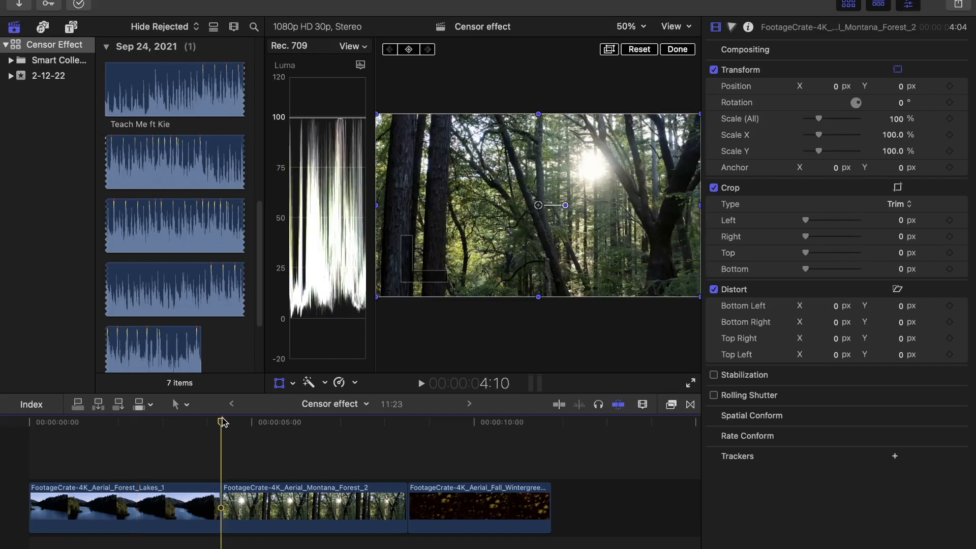
{"action": "left_click", "coordinate": [178, 404]}
{"action": "left_click", "coordinate": [203, 487]}
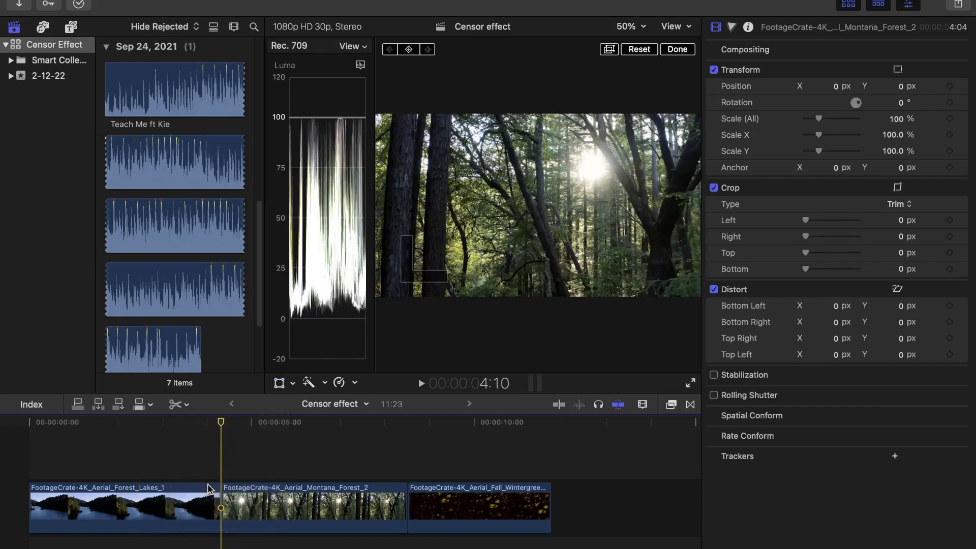
{"action": "left_click", "coordinate": [211, 521]}
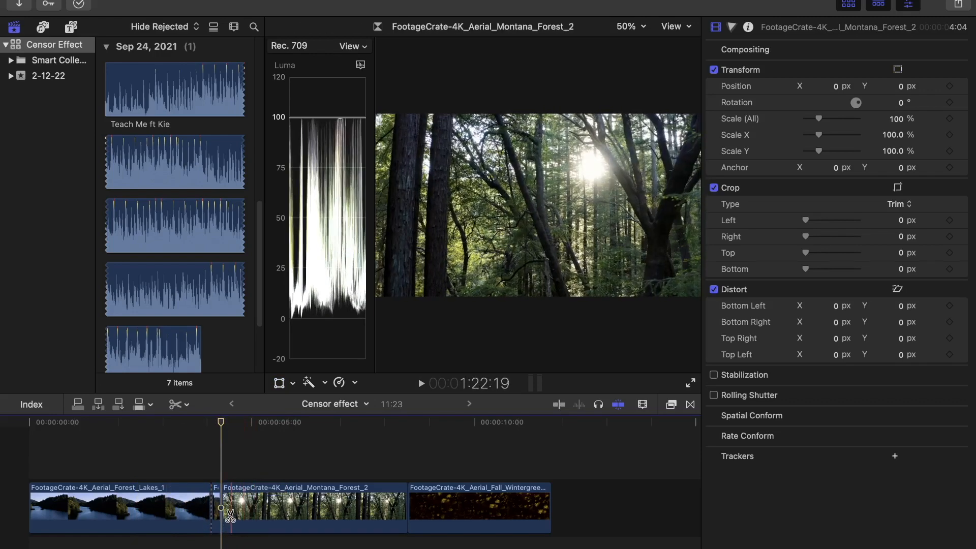
{"action": "left_click", "coordinate": [230, 516]}
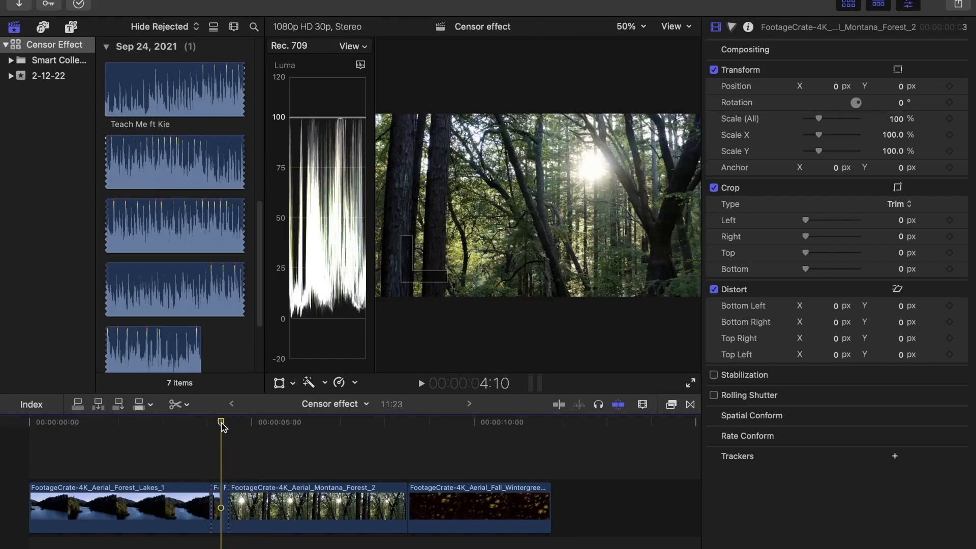
{"action": "left_click_drag", "start_coordinate": [221, 423], "coordinate": [211, 424]}
{"action": "left_click_drag", "start_coordinate": [208, 424], "coordinate": [230, 428]}
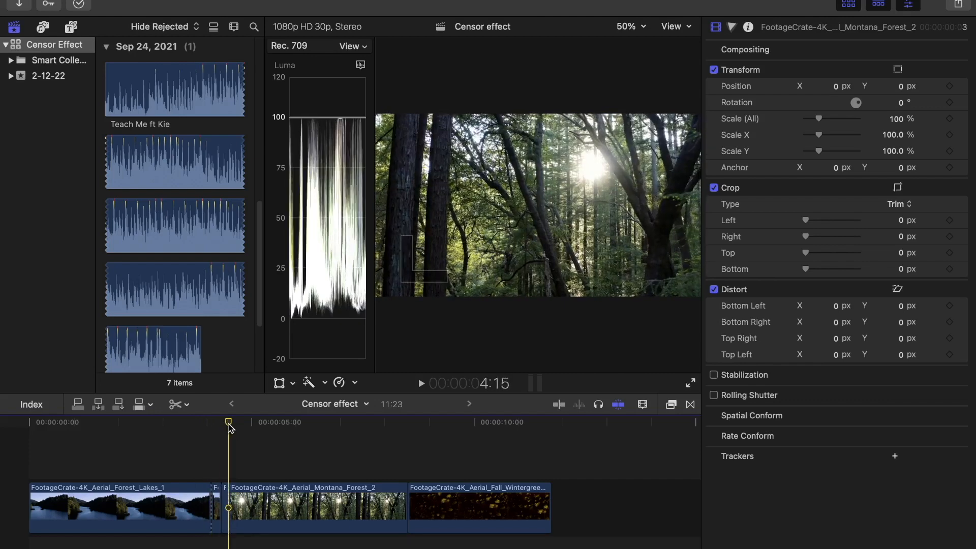
Step: Apply the Bad TV video effect to the two short segments on either side of the first edit point
{"action": "left_click", "coordinate": [186, 407]}
{"action": "left_click", "coordinate": [198, 421]}
{"action": "left_click_drag", "start_coordinate": [214, 480], "coordinate": [224, 505]}
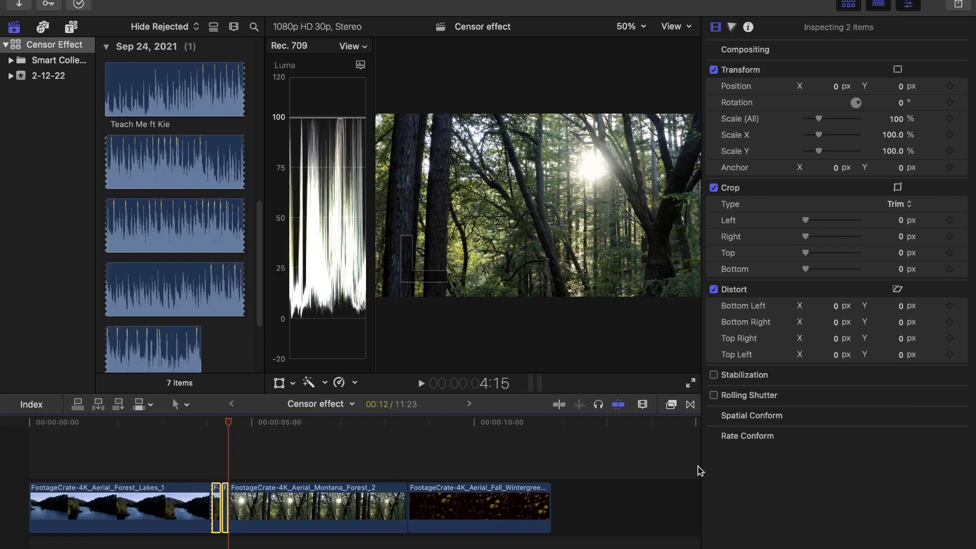
{"action": "left_click", "coordinate": [688, 405]}
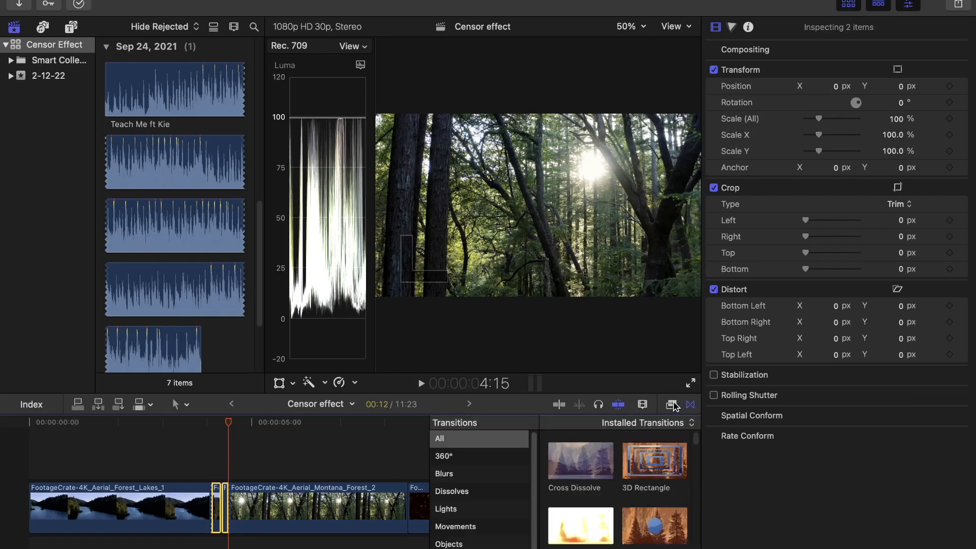
{"action": "left_click", "coordinate": [671, 404]}
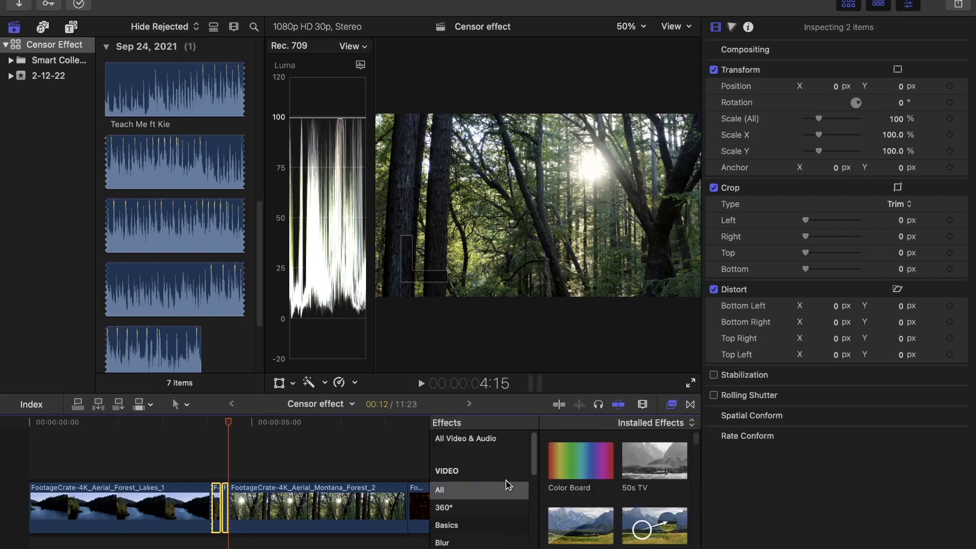
{"action": "left_click", "coordinate": [496, 491]}
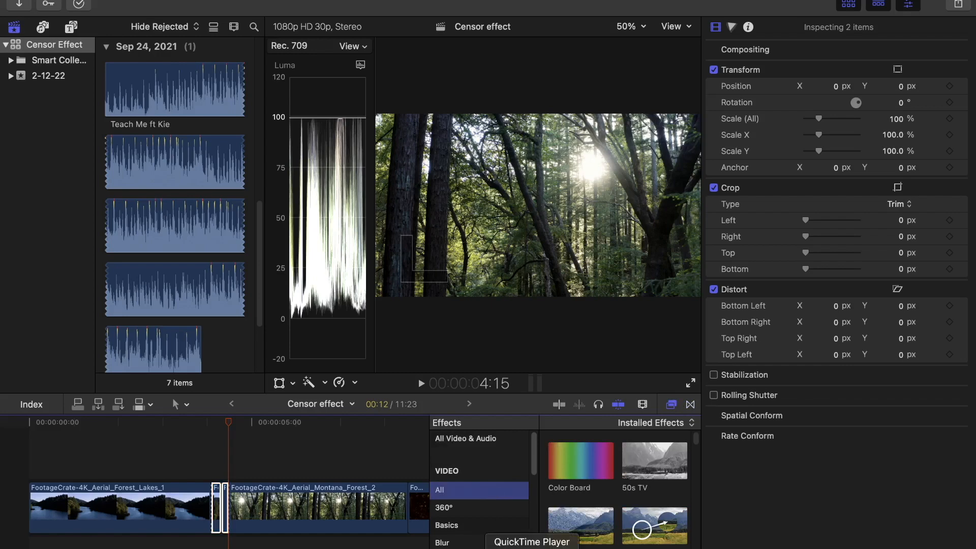
{"action": "left_click", "coordinate": [589, 548]}
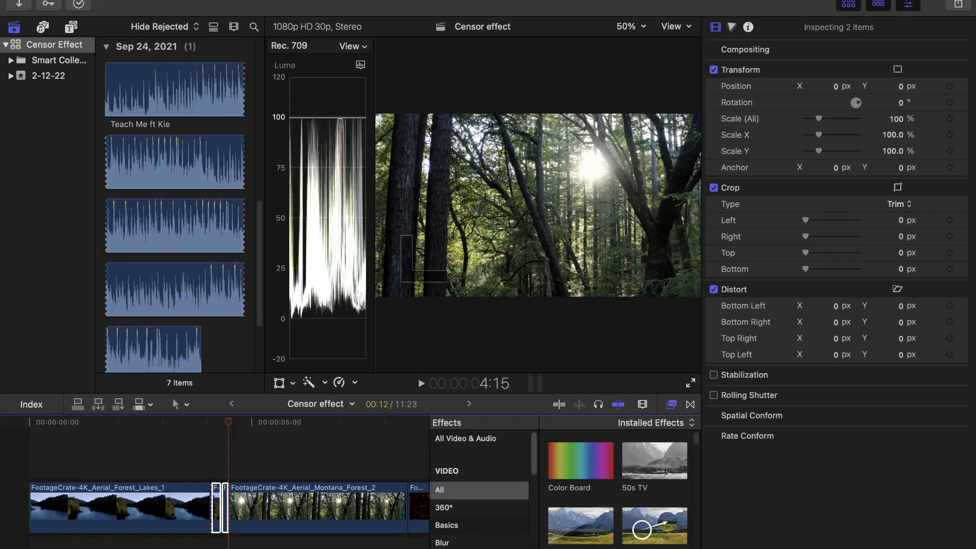
{"action": "type", "text": "bad"}
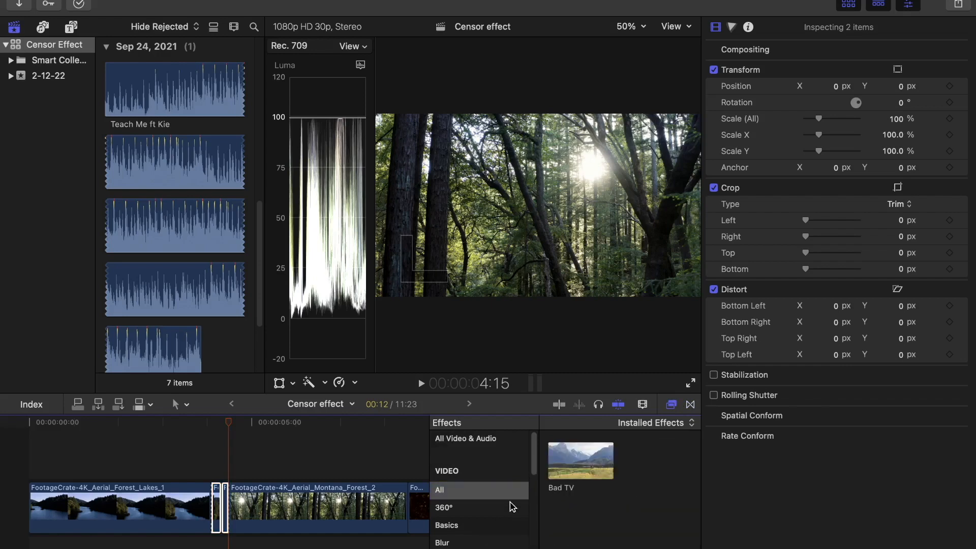
{"action": "double_click", "coordinate": [581, 460]}
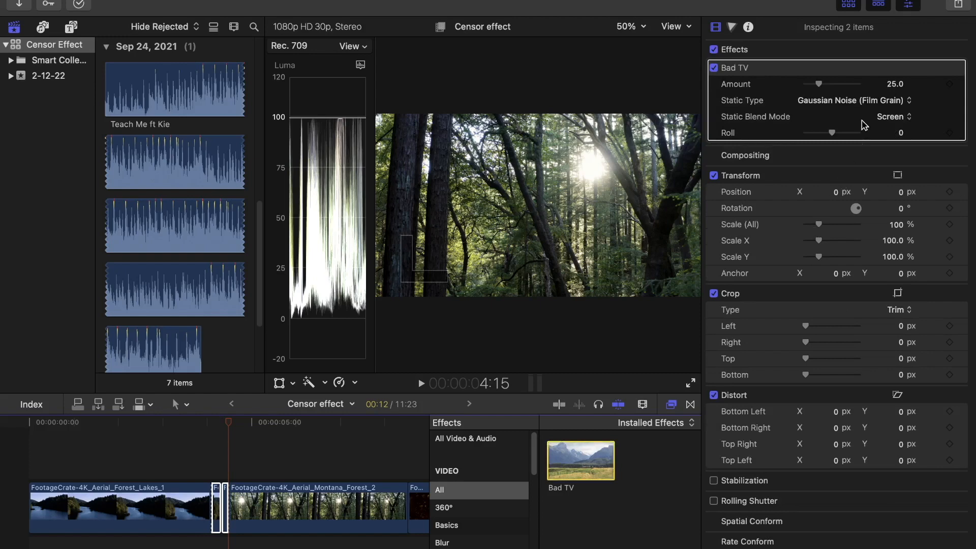
Step: Set the Bad TV effect's amount to 60 and its static blend mode to Color Dodge
{"action": "left_click", "coordinate": [892, 85]}
{"action": "type", "text": "60"}
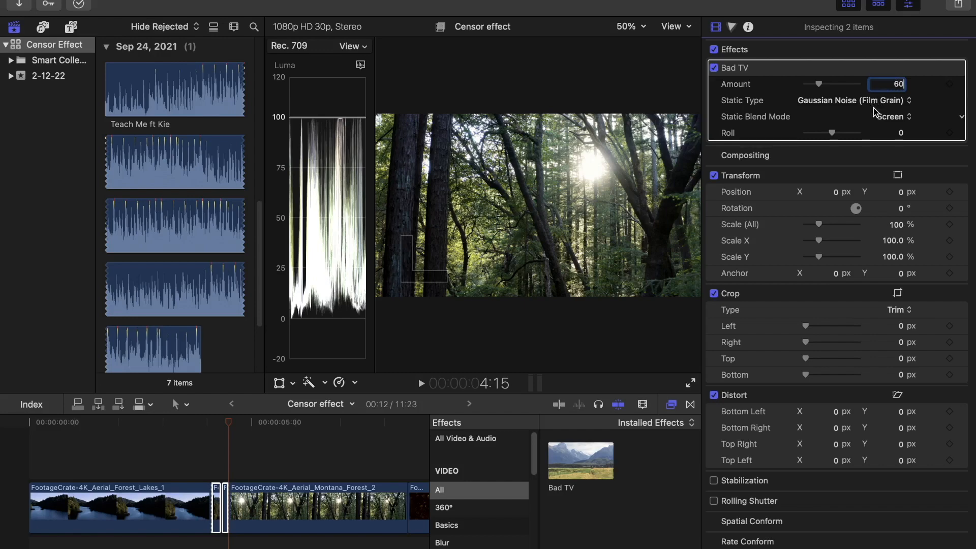
{"action": "left_click", "coordinate": [886, 118]}
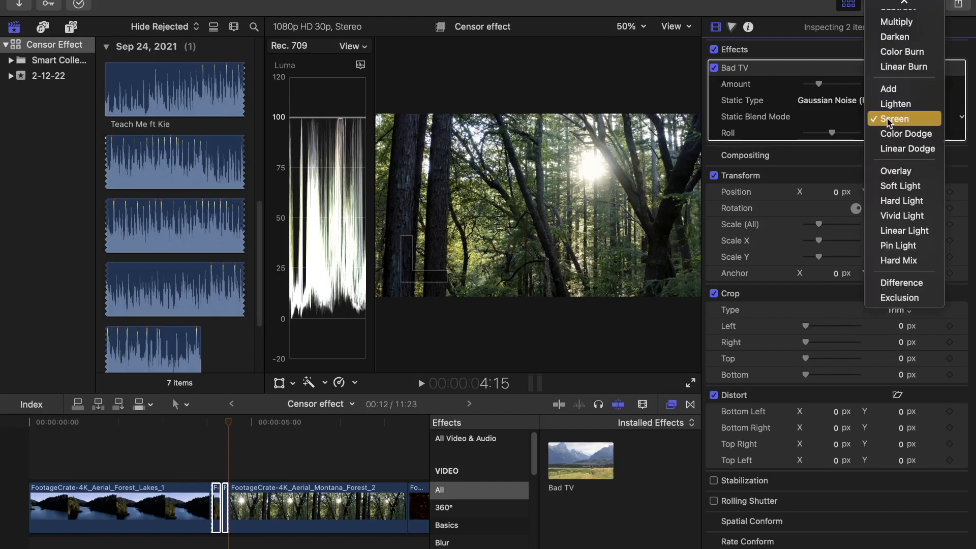
{"action": "left_click", "coordinate": [891, 135]}
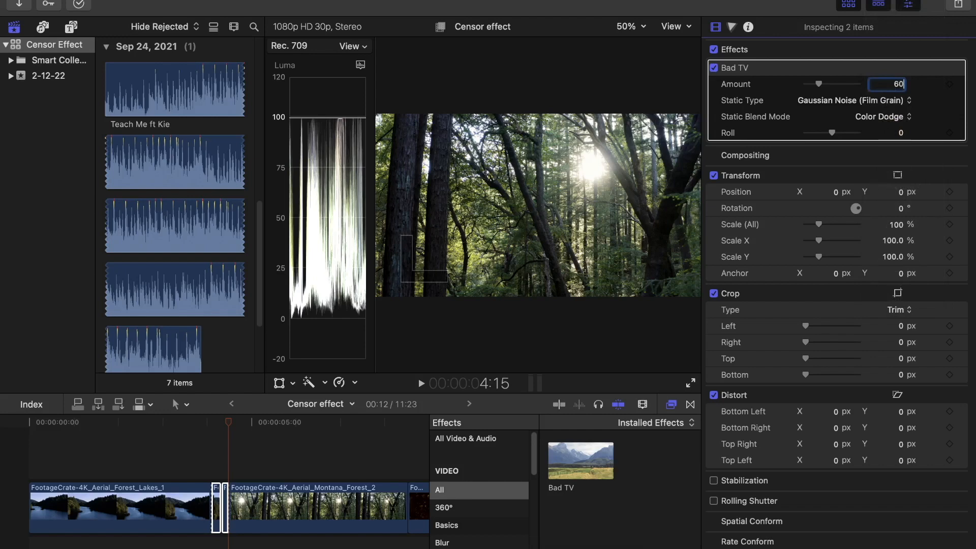
{"action": "key", "text": "Return"}
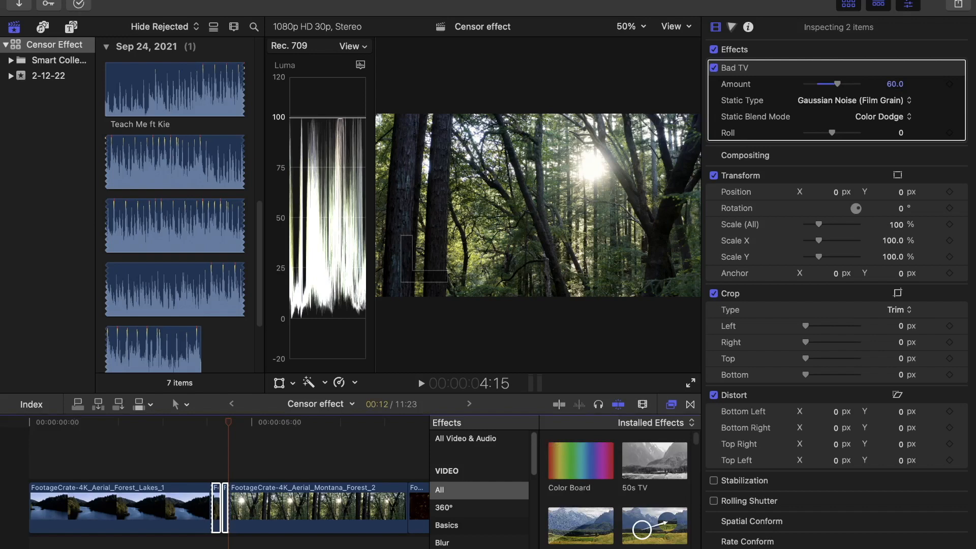
Step: Add the Pixellate effect to the two selected segments and set its amount to 11
{"action": "type", "text": "pix"}
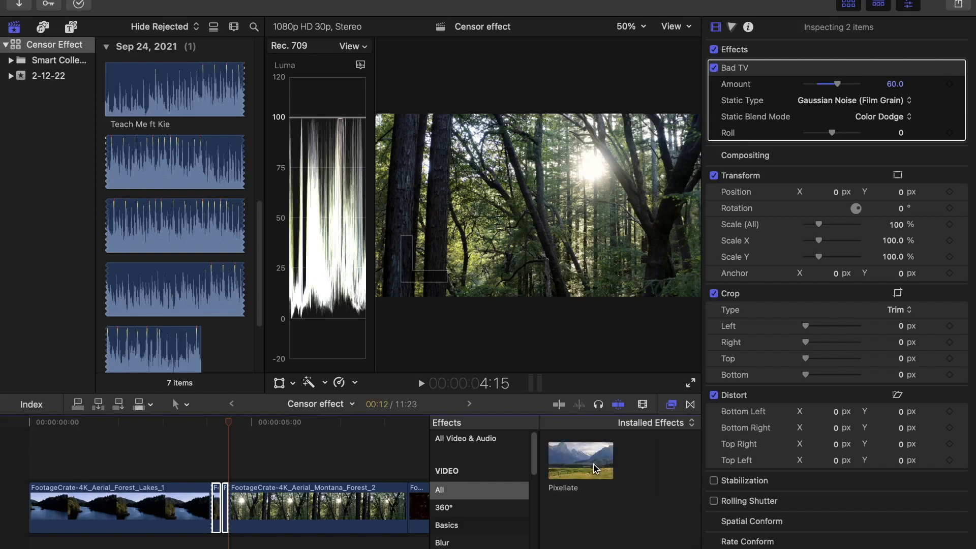
{"action": "left_click", "coordinate": [596, 468]}
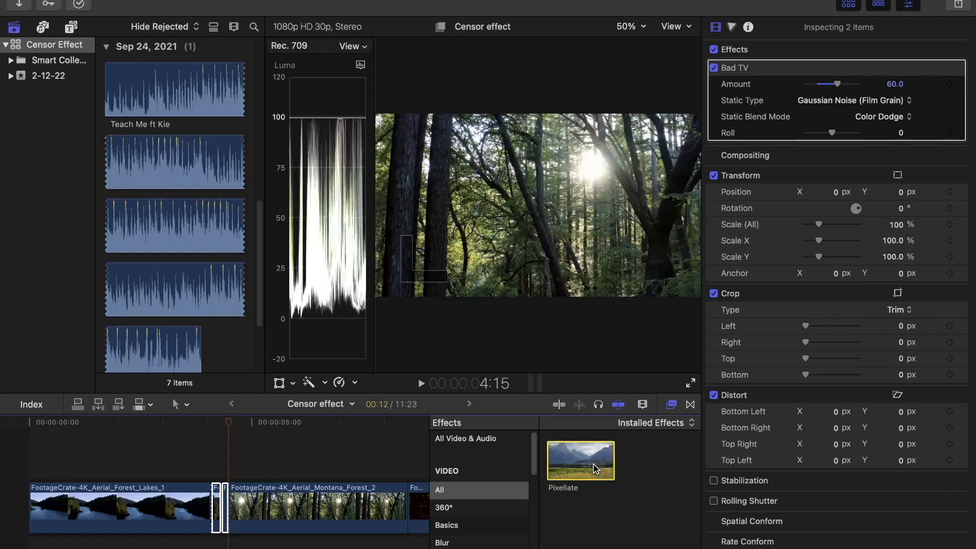
{"action": "double_click", "coordinate": [596, 467]}
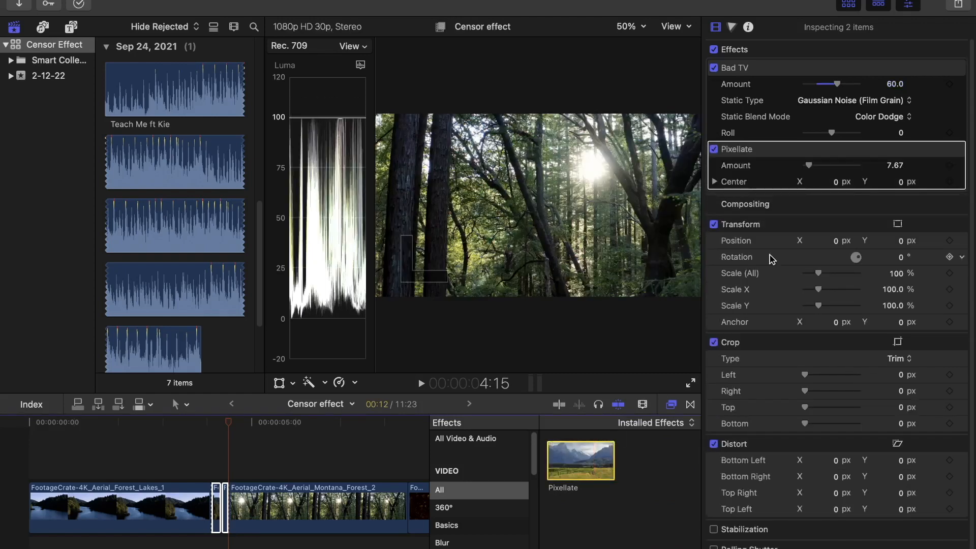
{"action": "left_click", "coordinate": [896, 166]}
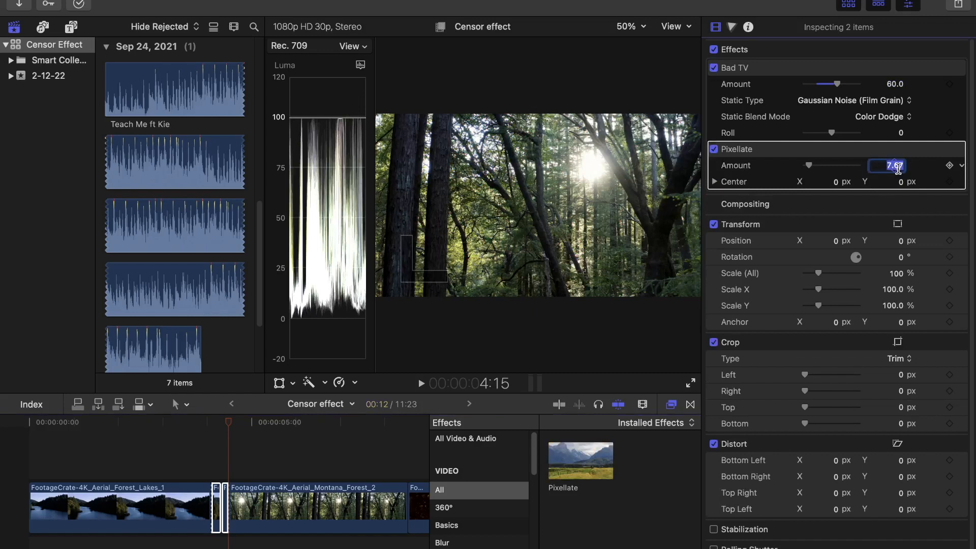
{"action": "type", "text": "11"}
{"action": "key", "text": "Return"}
Step: Add the Prism effect to the two selected segments and set its amount to 19
{"action": "left_click", "coordinate": [645, 548]}
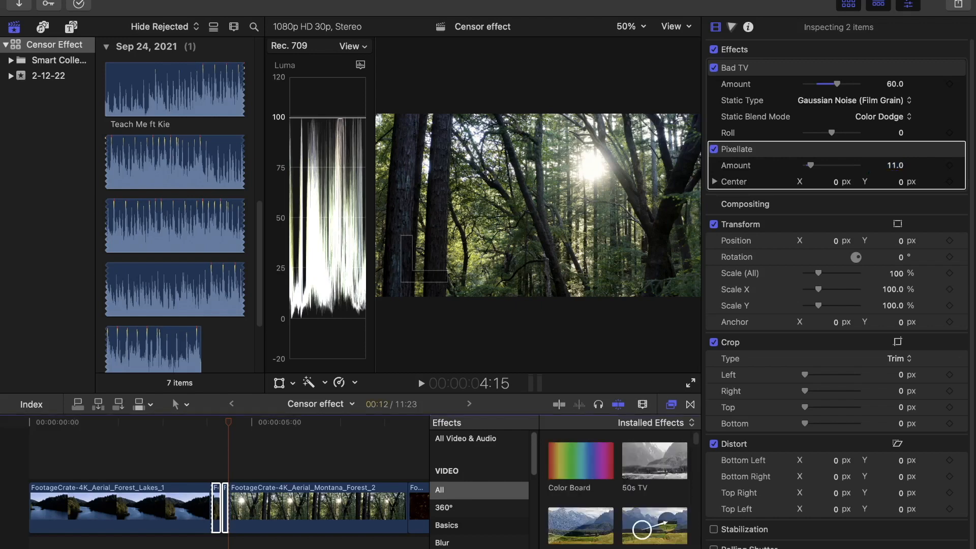
{"action": "scroll", "coordinate": [617, 488], "scroll_direction": "down", "scroll_amount": 5}
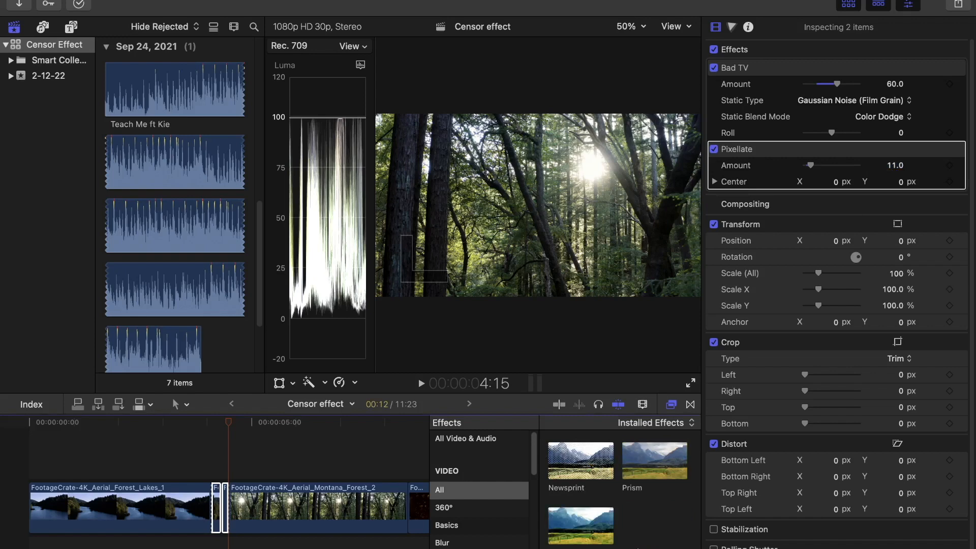
{"action": "left_click", "coordinate": [667, 470]}
{"action": "double_click", "coordinate": [667, 470]}
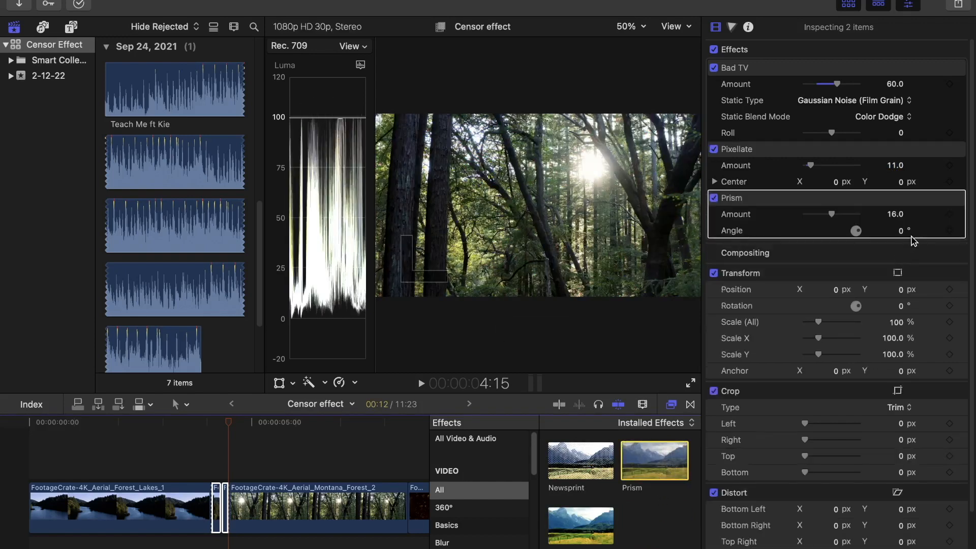
{"action": "left_click", "coordinate": [894, 215]}
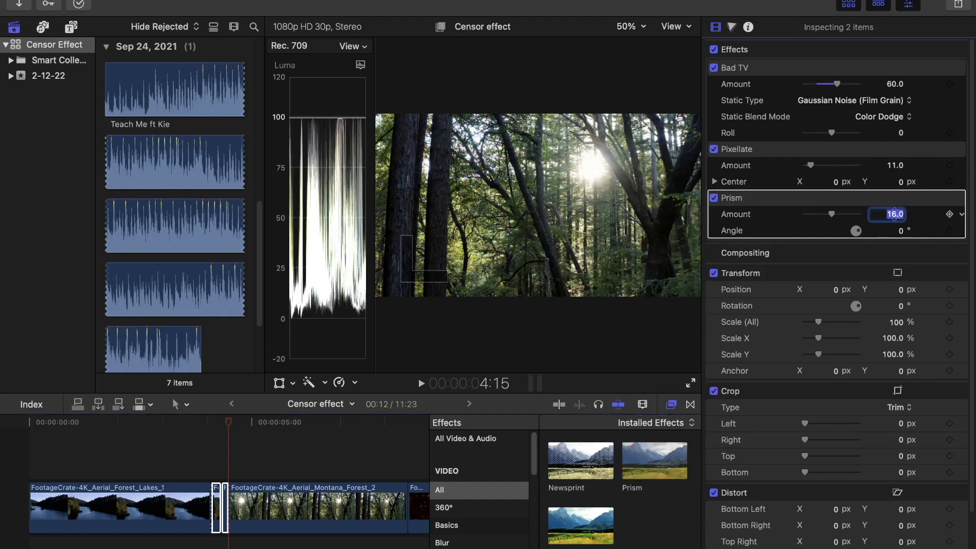
{"action": "type", "text": "19"}
{"action": "key", "text": "Return"}
Step: Add the Sharpen effect to the two selected segments and set its amount to 6
{"action": "left_click", "coordinate": [656, 548]}
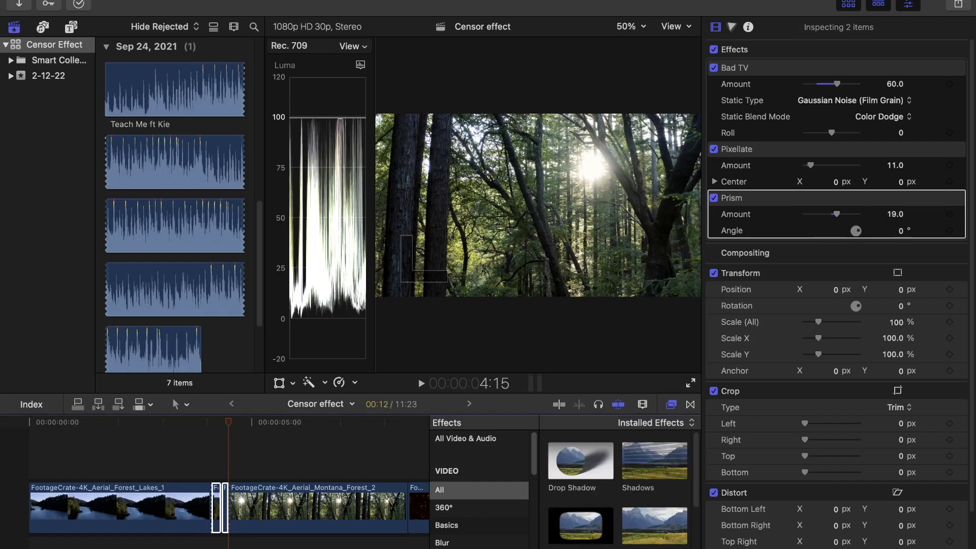
{"action": "type", "text": "r"}
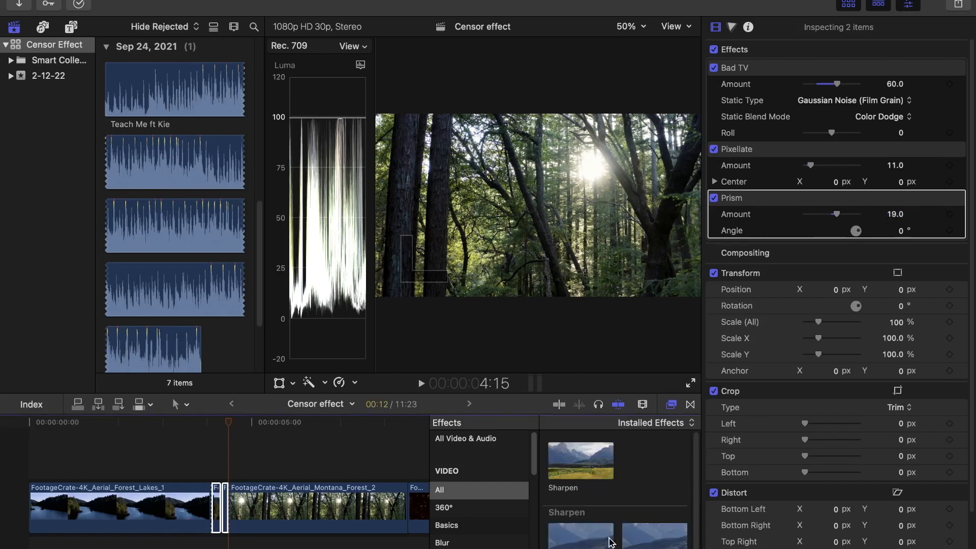
{"action": "double_click", "coordinate": [596, 462]}
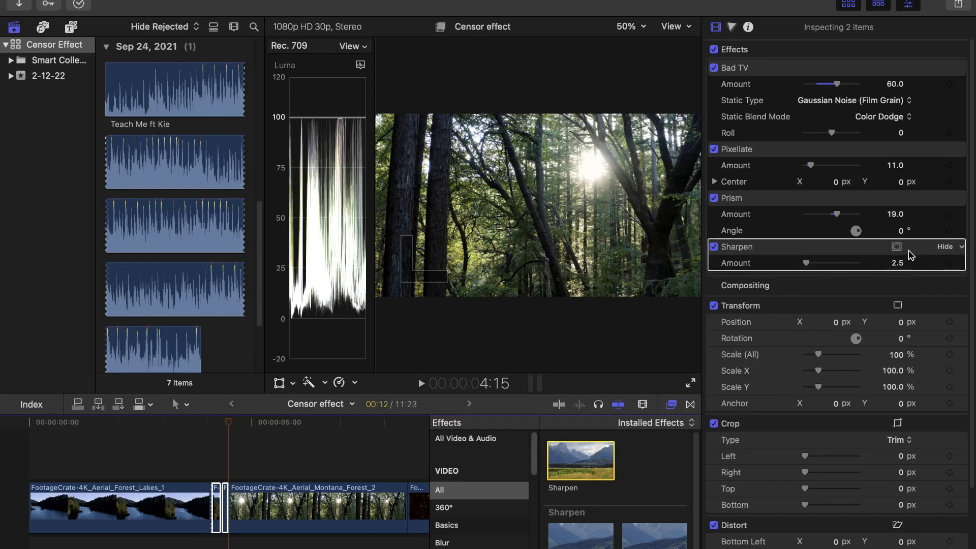
{"action": "left_click", "coordinate": [897, 263]}
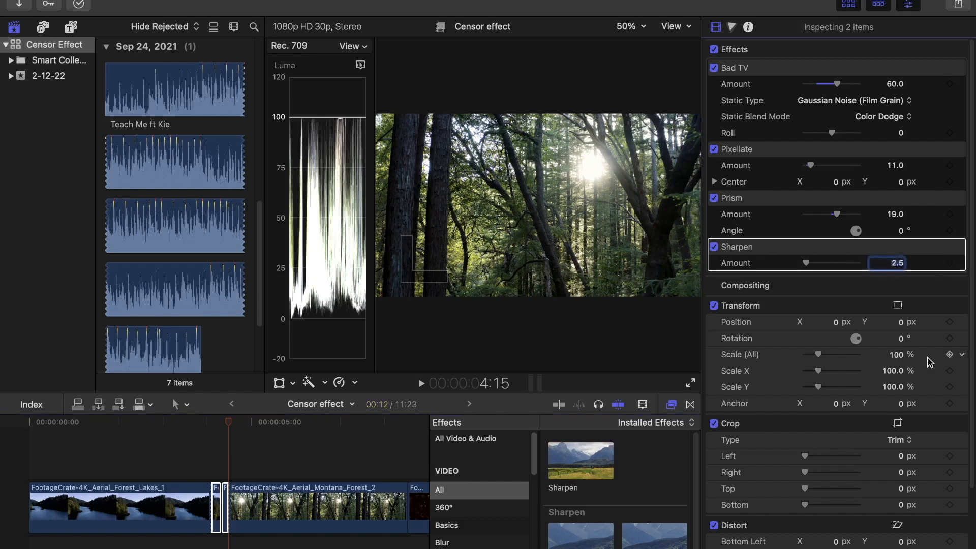
{"action": "type", "text": "6"}
{"action": "key", "text": "Return"}
Step: Scrub back across the two effect segments to 4:03 to preview the glitch look, and close the effects browser
{"action": "left_click", "coordinate": [643, 405]}
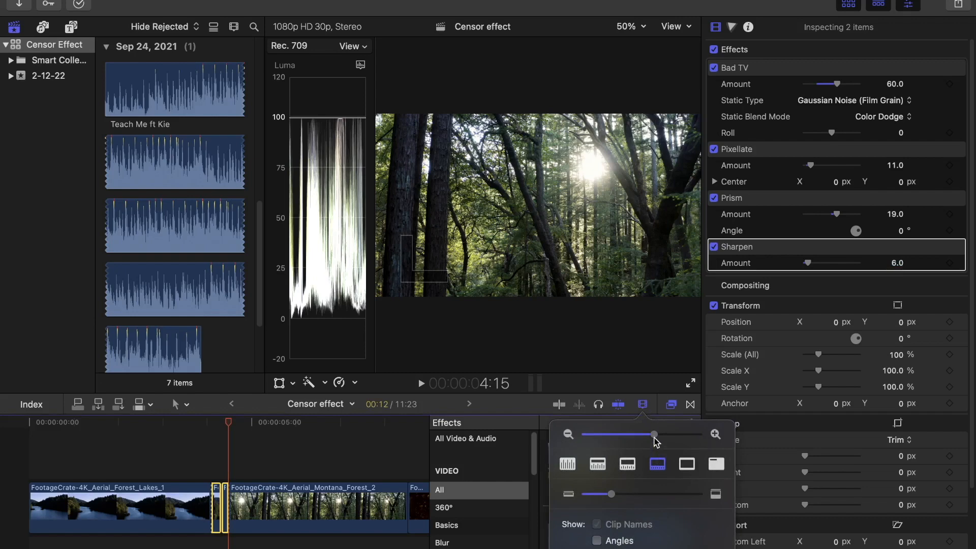
{"action": "left_click_drag", "start_coordinate": [654, 435], "coordinate": [676, 436]}
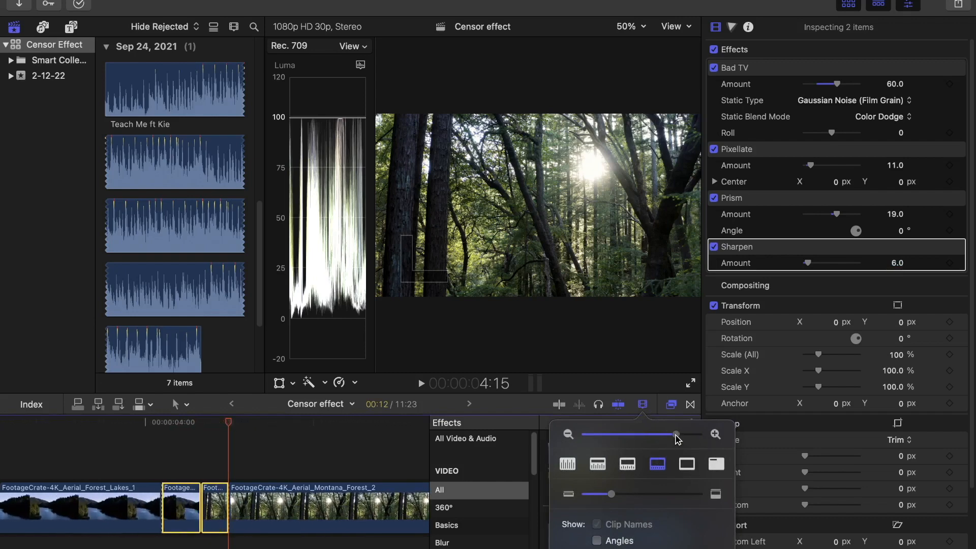
{"action": "left_click", "coordinate": [230, 425]}
{"action": "left_click_drag", "start_coordinate": [229, 424], "coordinate": [161, 419]}
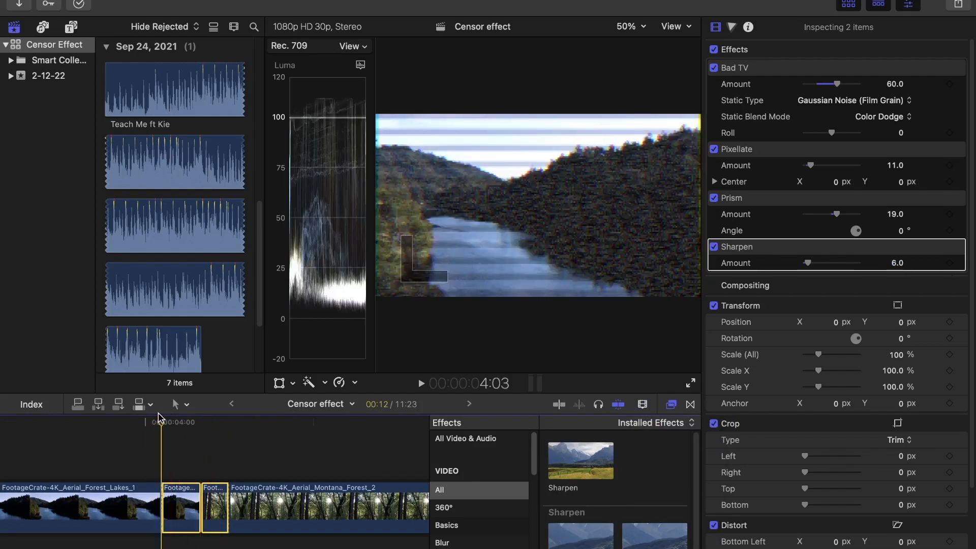
{"action": "left_click", "coordinate": [671, 405]}
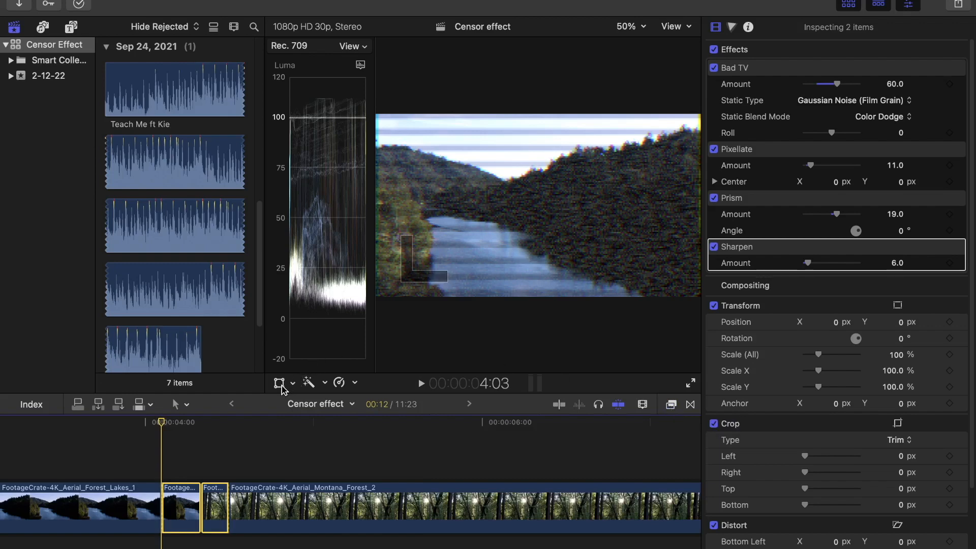
Step: At 4:03, keyframe position, rotation and scale for the two effect segments, with the image scaled to 166% and shifted up and right
{"action": "left_click", "coordinate": [279, 384]}
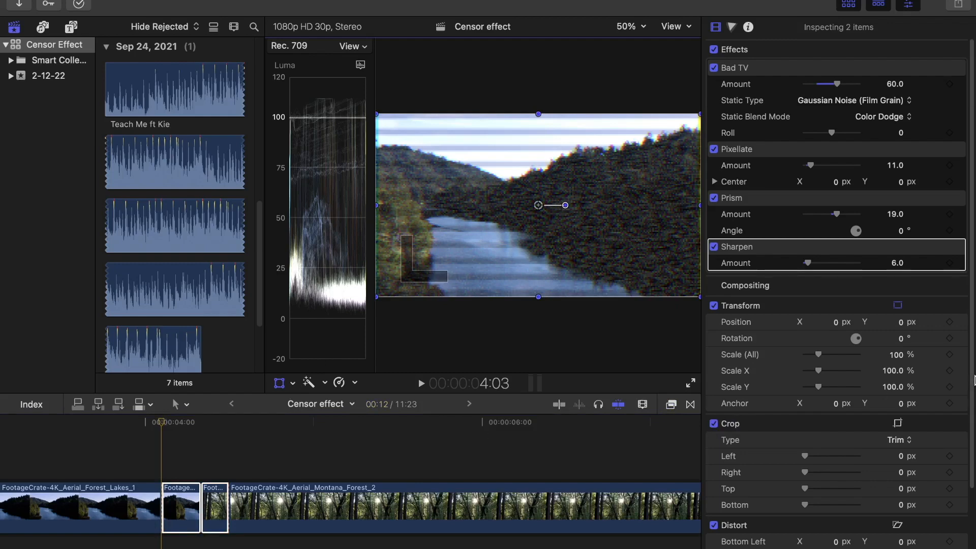
{"action": "left_click", "coordinate": [950, 322]}
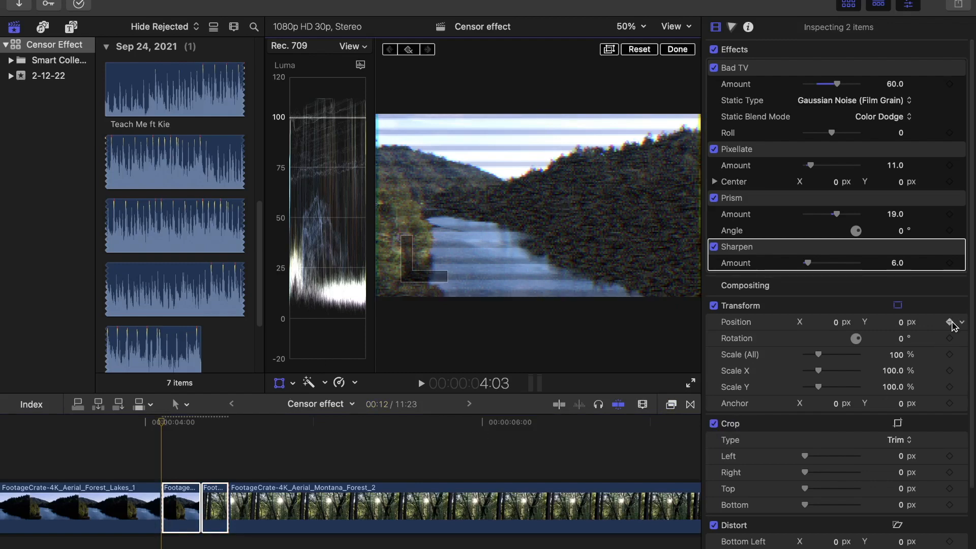
{"action": "left_click", "coordinate": [949, 337]}
{"action": "left_click", "coordinate": [949, 355]}
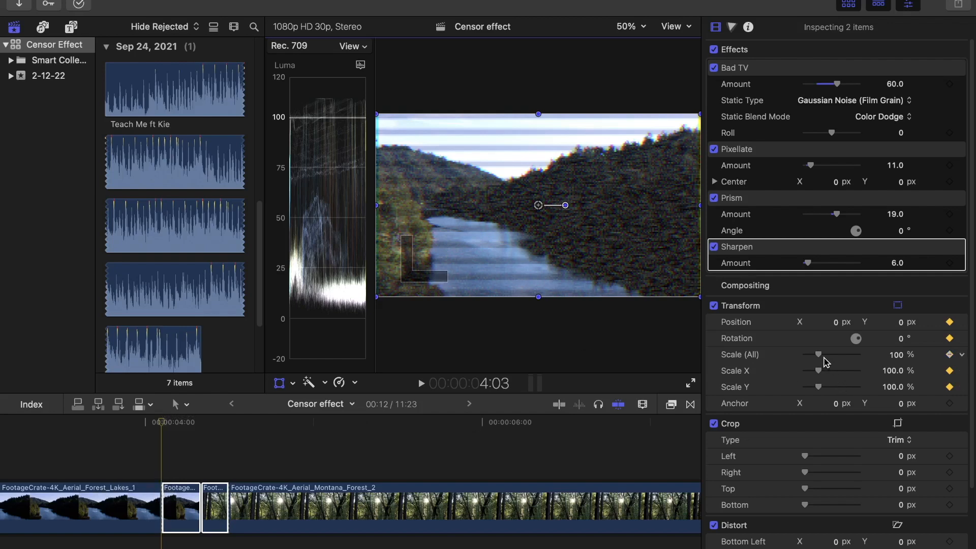
{"action": "left_click_drag", "start_coordinate": [817, 355], "coordinate": [829, 357]}
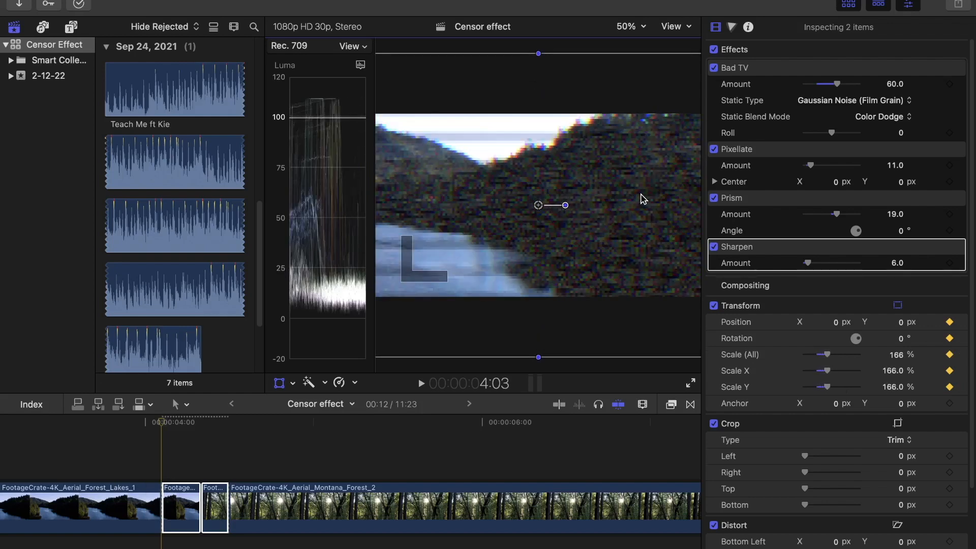
{"action": "left_click_drag", "start_coordinate": [473, 222], "coordinate": [575, 166]}
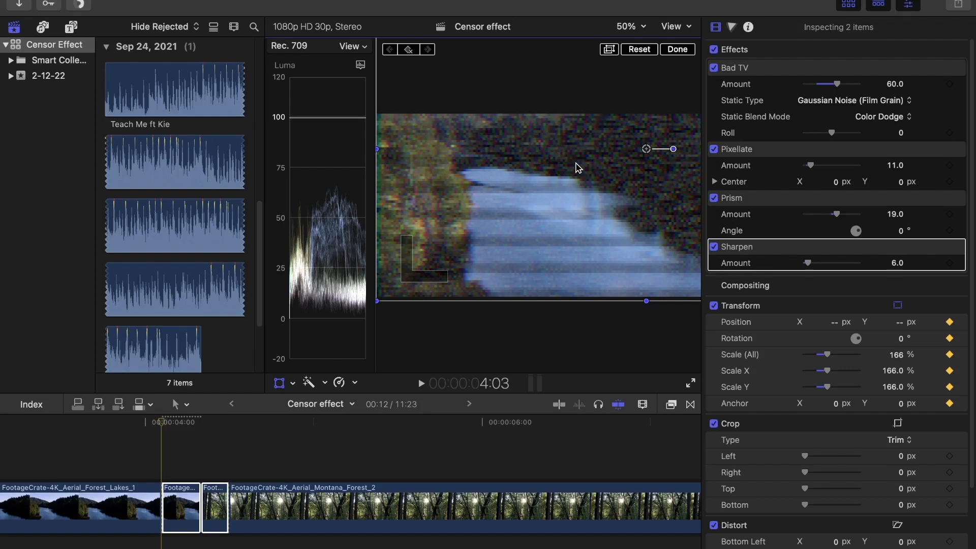
Step: At 4:05, set the overall scale to 136% and shift the image left and slightly down
{"action": "key", "text": "Right"}
{"action": "key", "text": "Right"}
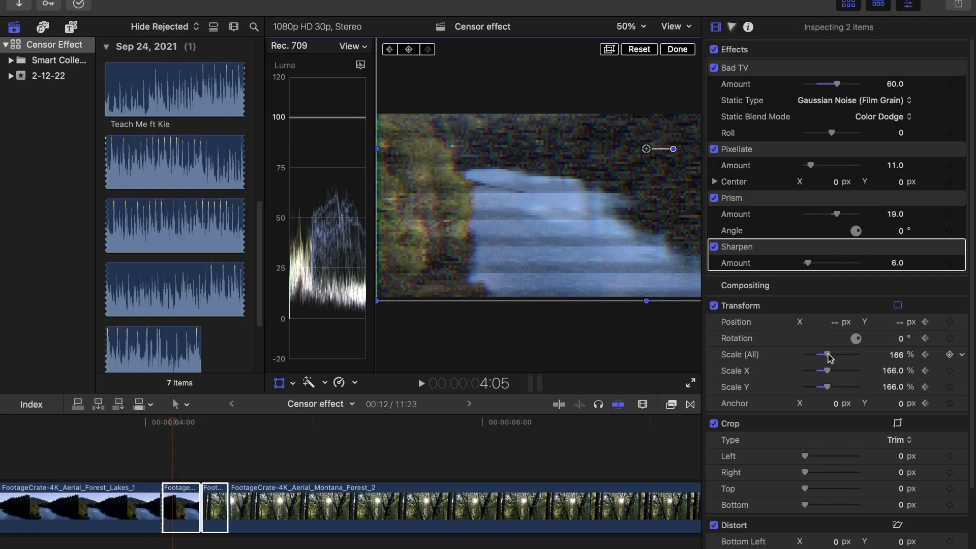
{"action": "left_click_drag", "start_coordinate": [827, 357], "coordinate": [826, 359]}
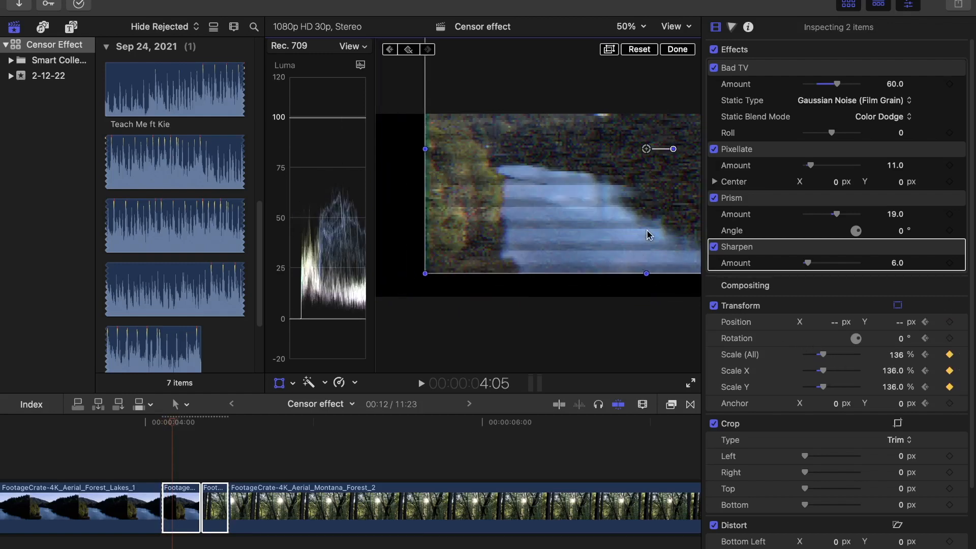
{"action": "left_click_drag", "start_coordinate": [646, 230], "coordinate": [493, 248]}
{"action": "mouse_move", "coordinate": [601, 244]}
{"action": "left_mouse_down"}
{"action": "mouse_move", "coordinate": [527, 244]}
{"action": "mouse_move", "coordinate": [592, 246]}
{"action": "left_mouse_up"}
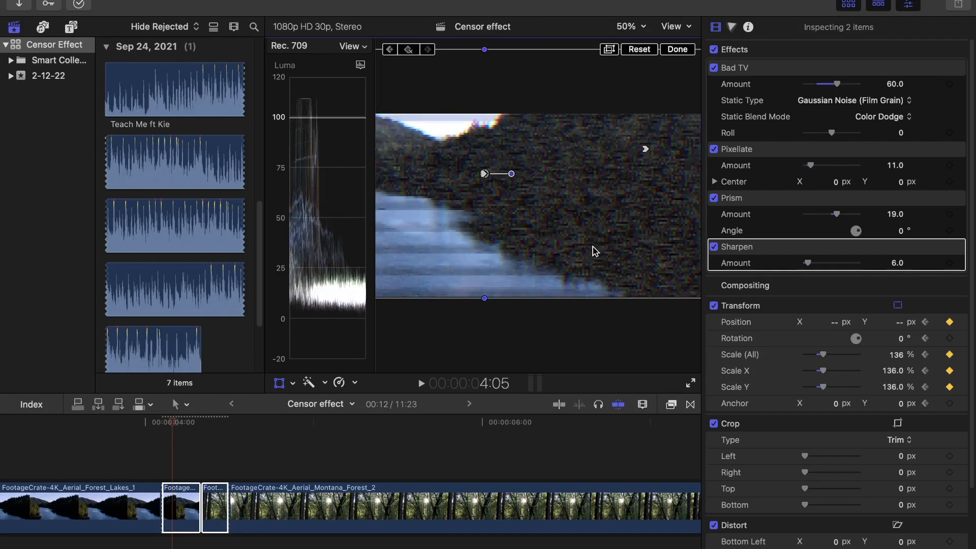
Step: At 4:07, set the overall scale to 154% and shift the image down and to the right
{"action": "key", "text": "Right"}
{"action": "key", "text": "Right"}
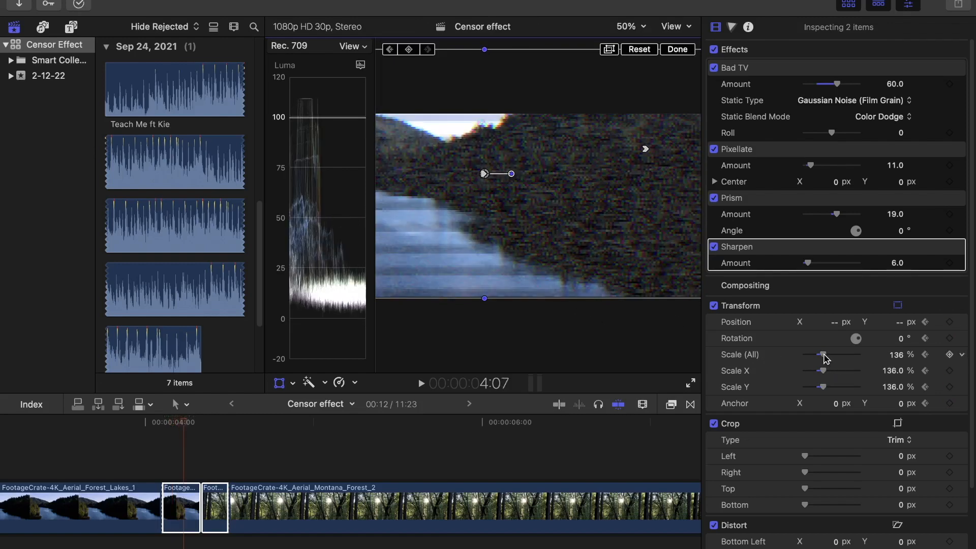
{"action": "left_click_drag", "start_coordinate": [824, 358], "coordinate": [827, 359]}
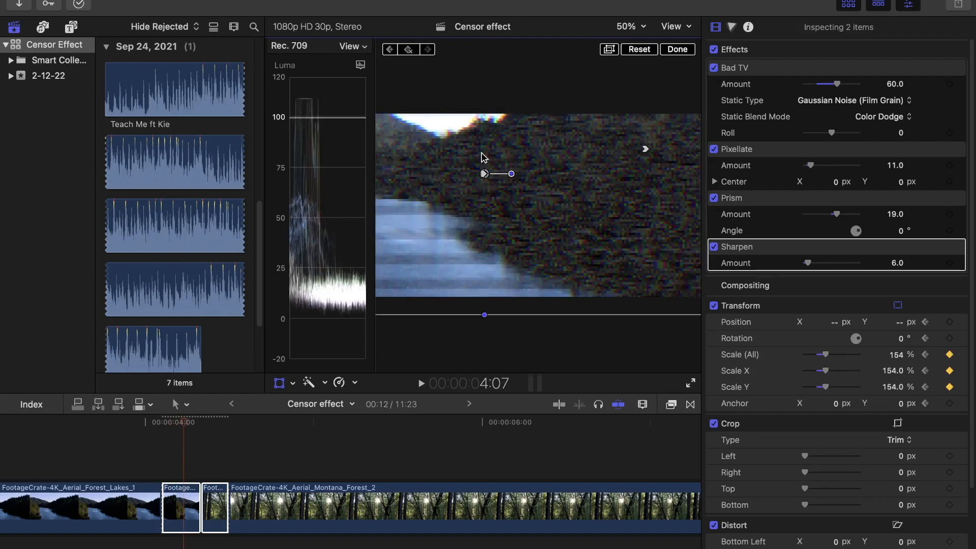
{"action": "left_click_drag", "start_coordinate": [484, 157], "coordinate": [619, 236]}
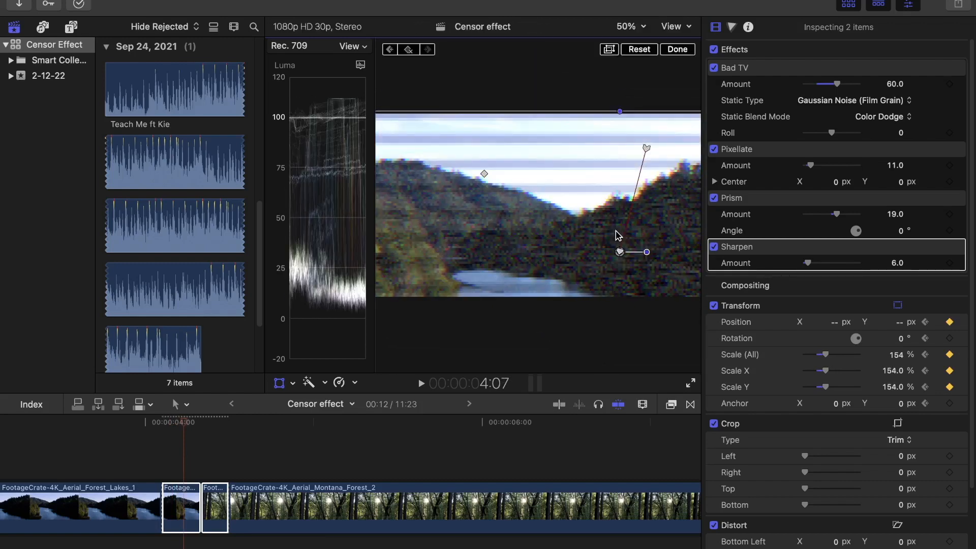
Step: At 4:09, shift the image left and set the overall scale to 191%
{"action": "key", "text": "Right"}
{"action": "key", "text": "Right"}
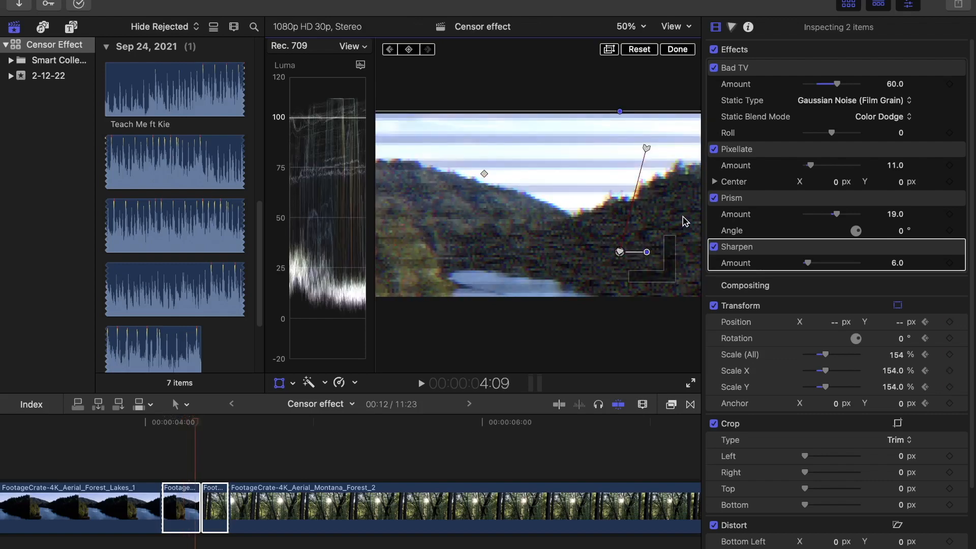
{"action": "left_click_drag", "start_coordinate": [681, 221], "coordinate": [517, 220]}
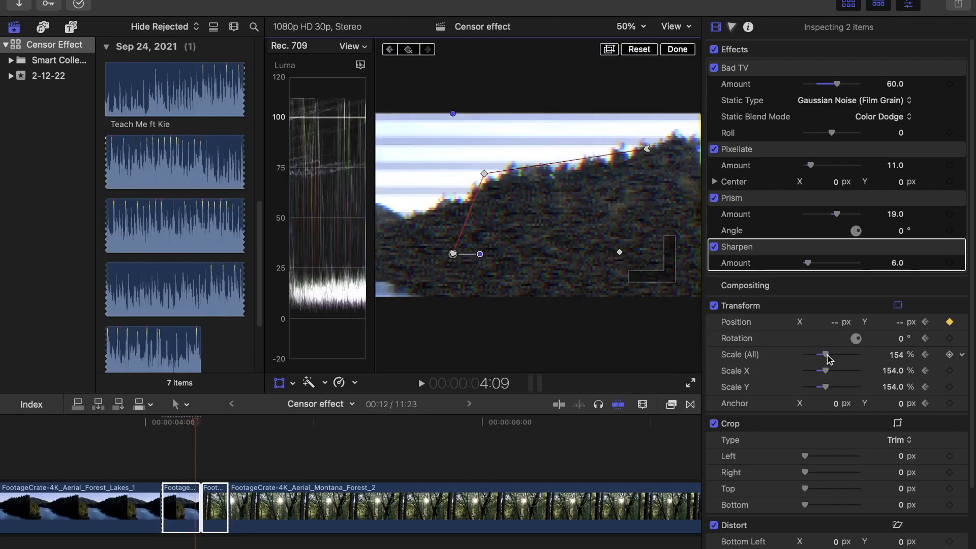
{"action": "left_click_drag", "start_coordinate": [830, 359], "coordinate": [834, 360]}
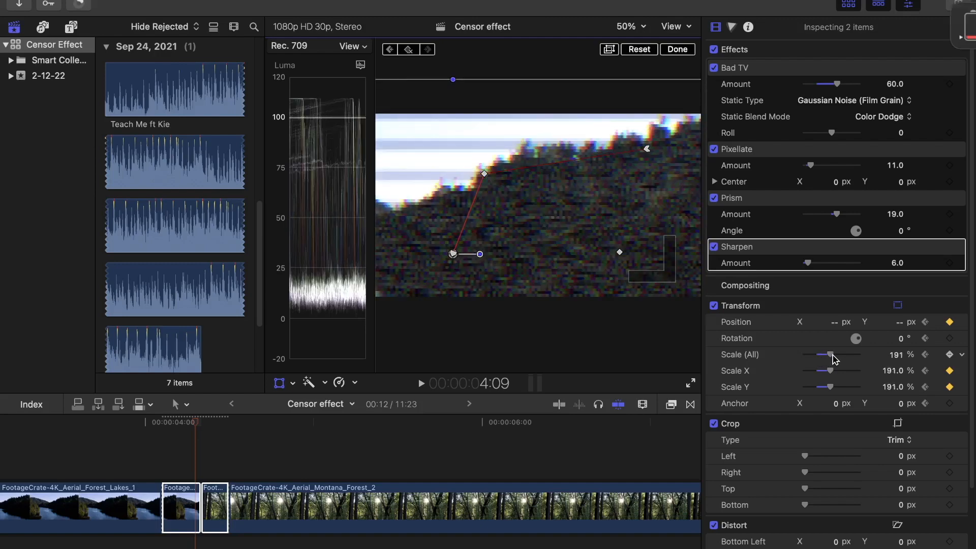
Step: Compare the frames at 4:09 and 4:10 on either side of the cut between the two effect segments
{"action": "key", "text": "Right"}
{"action": "key", "text": "Right"}
{"action": "key", "text": "Left"}
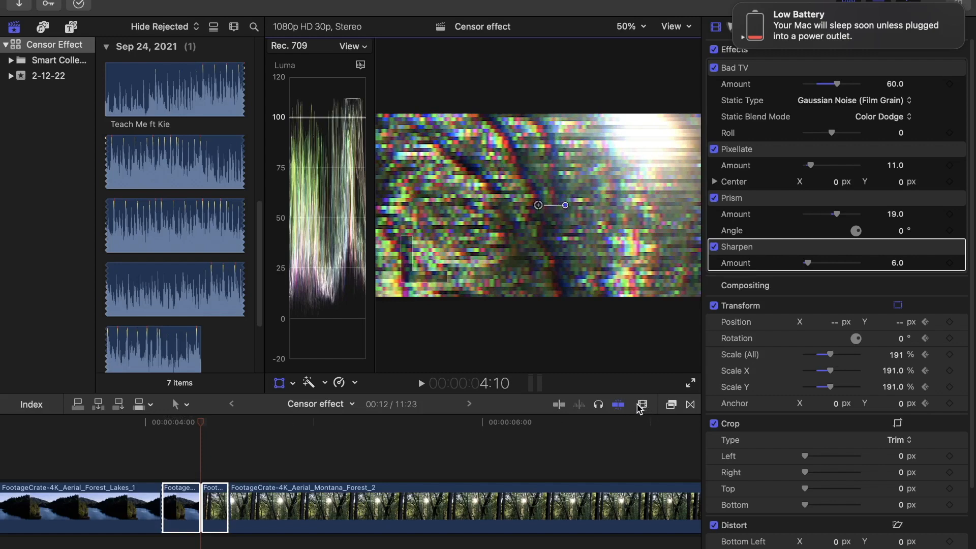
{"action": "left_click", "coordinate": [200, 423]}
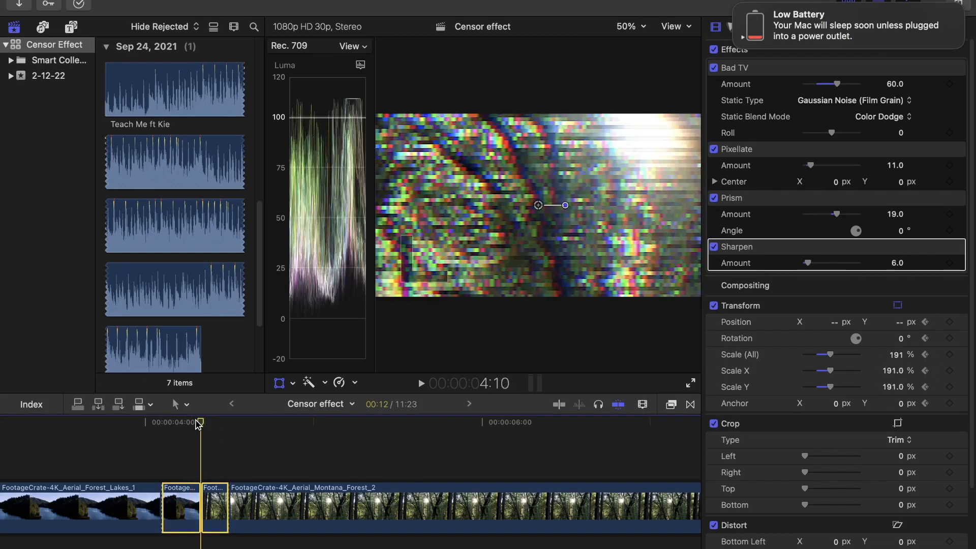
{"action": "left_click", "coordinate": [196, 424]}
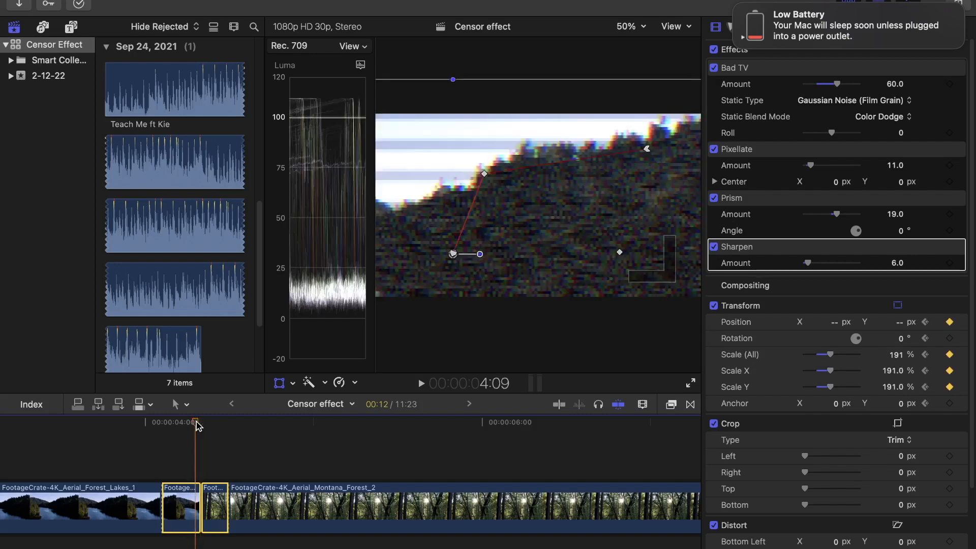
{"action": "left_click", "coordinate": [199, 424]}
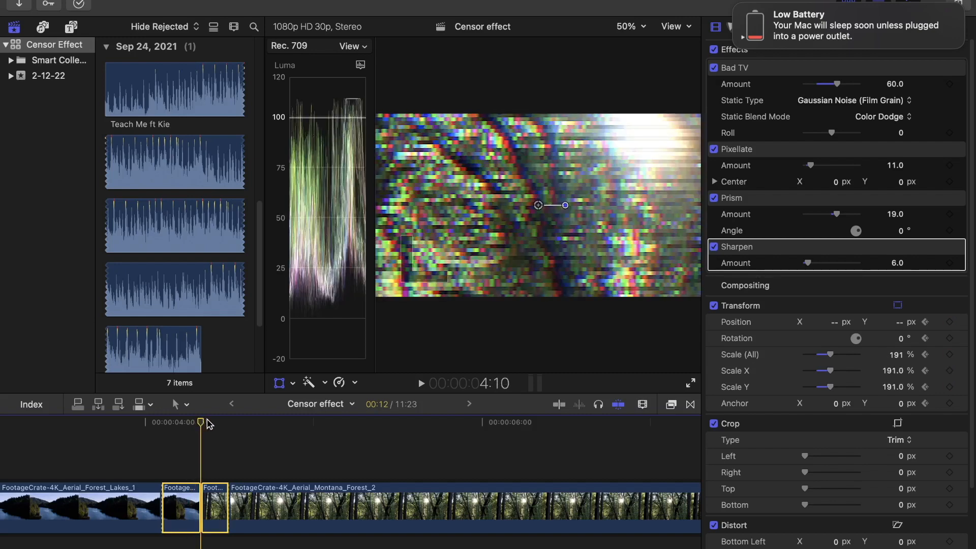
{"action": "left_click", "coordinate": [196, 423]}
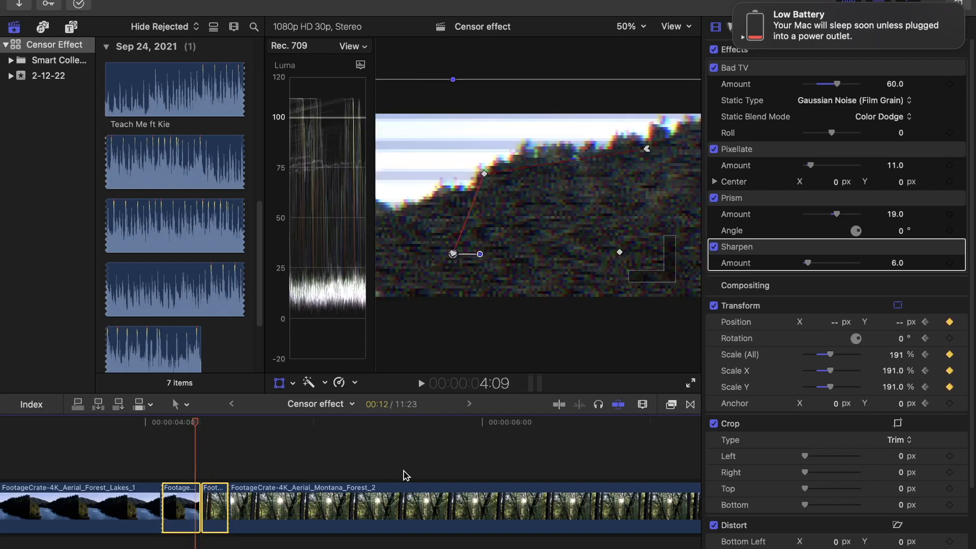
Step: Zoom in on the cut and park the playhead on frame 4:09, with snapping turned off only while positioning it
{"action": "left_click", "coordinate": [643, 404]}
{"action": "left_click_drag", "start_coordinate": [670, 436], "coordinate": [689, 438]}
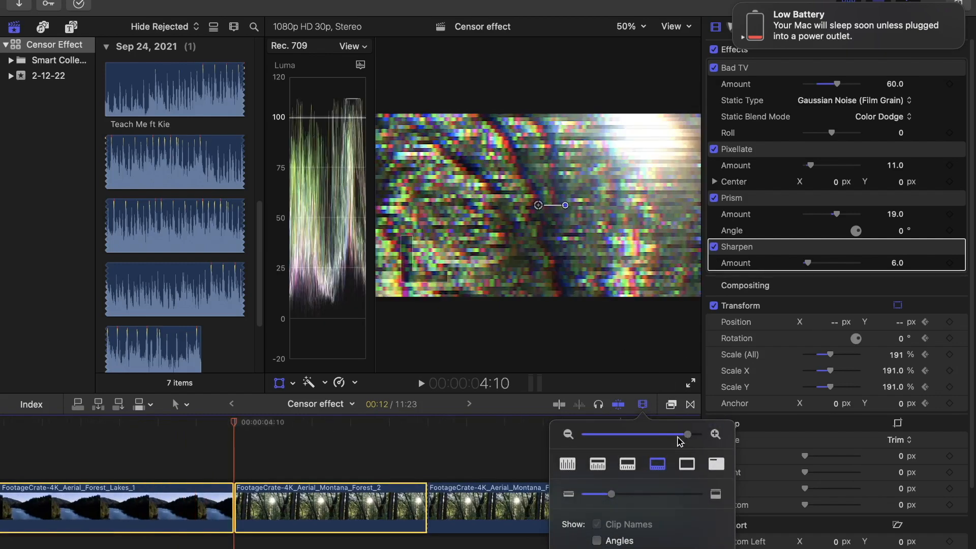
{"action": "left_click", "coordinate": [622, 404]}
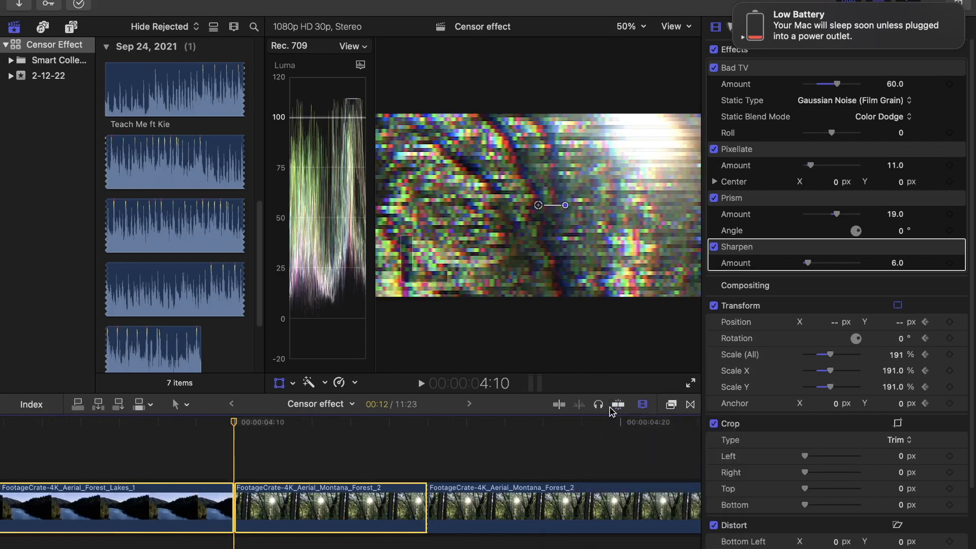
{"action": "left_click", "coordinate": [234, 423]}
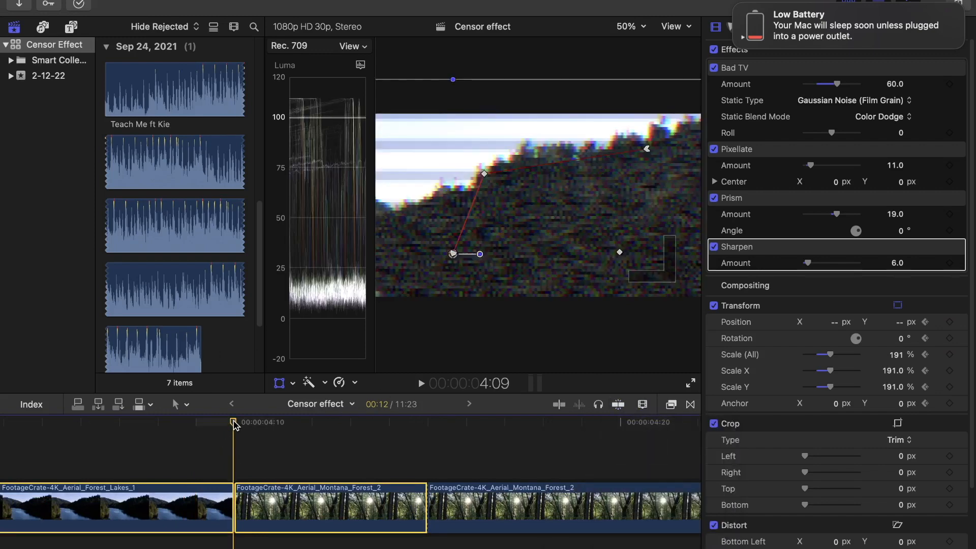
{"action": "left_click_drag", "start_coordinate": [234, 422], "coordinate": [234, 423]}
{"action": "left_click", "coordinate": [618, 405]}
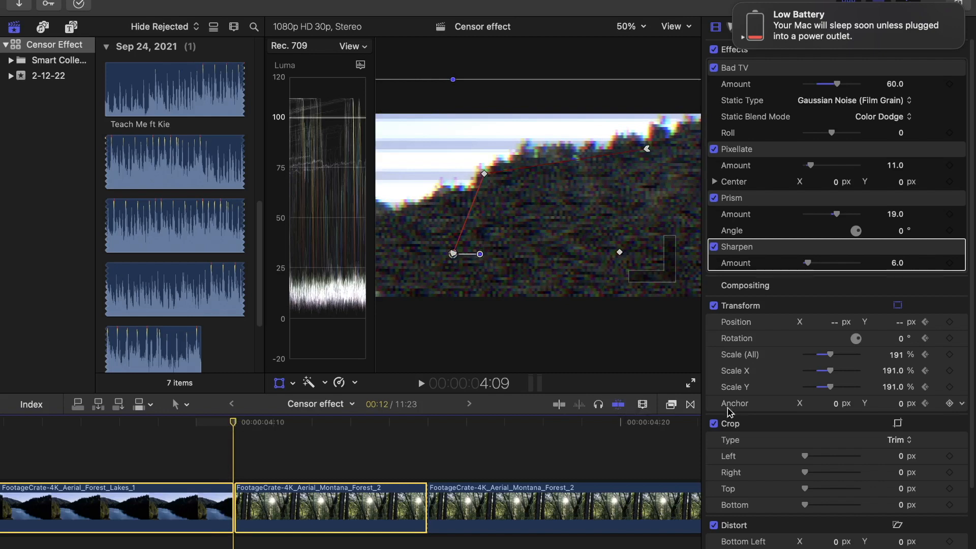
Step: Set the overall scale to 100% at 4:09
{"action": "left_click", "coordinate": [894, 362]}
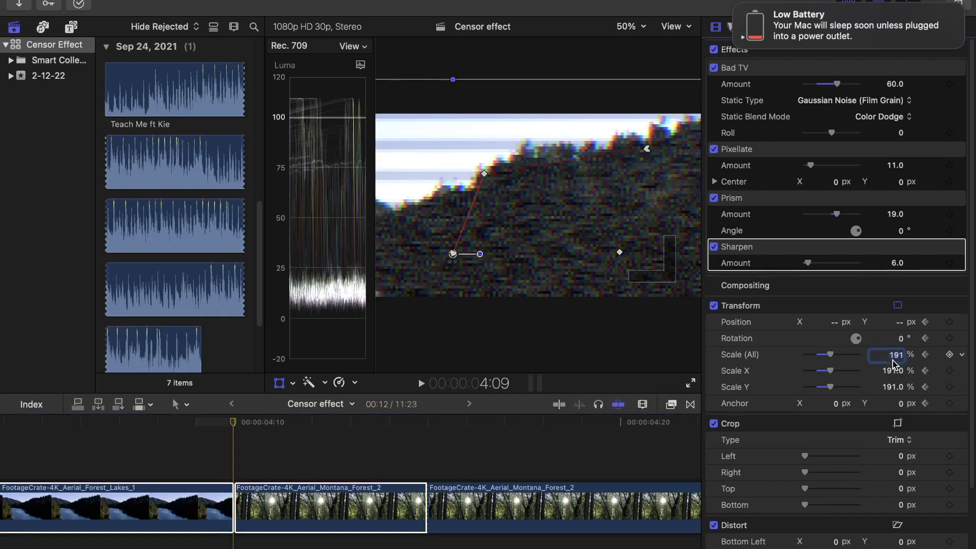
{"action": "type", "text": "100"}
{"action": "key", "text": "Return"}
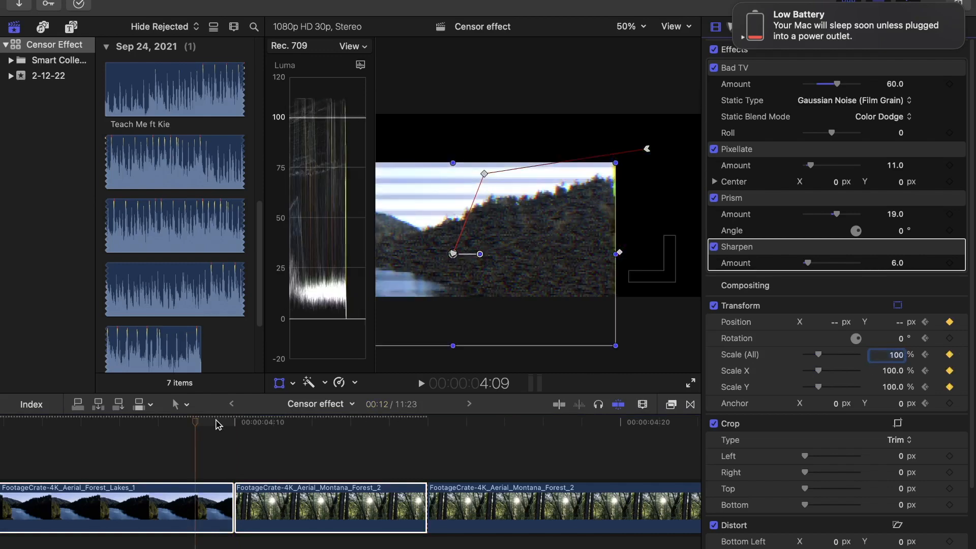
Step: At 4:10, set the overall scale to 178%, then try shifting the image up and right and undo that shift
{"action": "left_click_drag", "start_coordinate": [198, 425], "coordinate": [233, 427]}
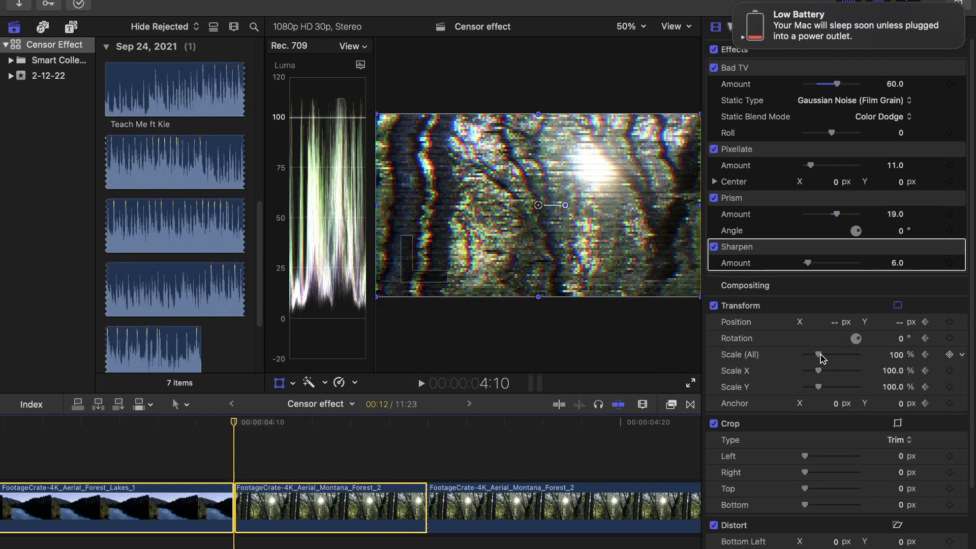
{"action": "left_click_drag", "start_coordinate": [820, 357], "coordinate": [832, 357]}
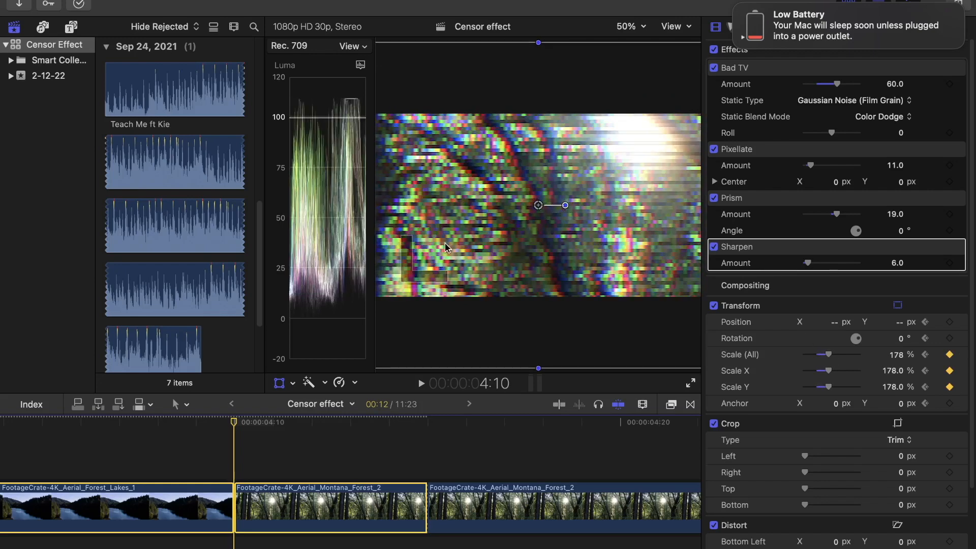
{"action": "left_click_drag", "start_coordinate": [444, 242], "coordinate": [487, 231]}
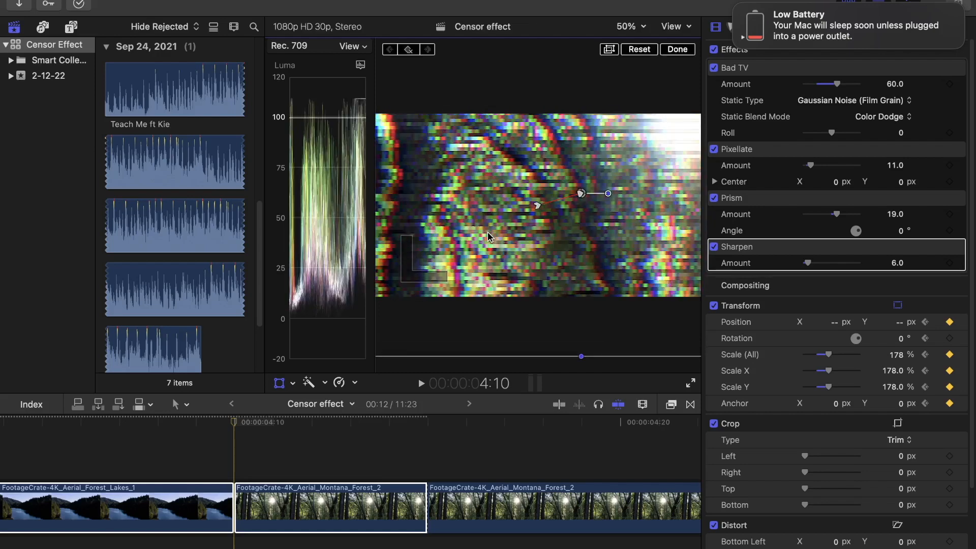
{"action": "key", "text": "super+z"}
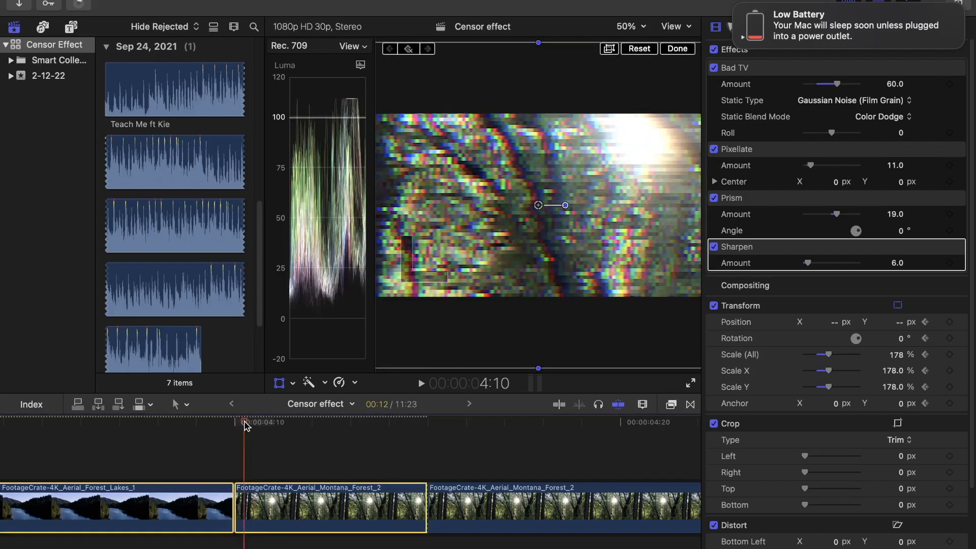
Step: Add position and rotation keyframes at 4:10 and shift the forest image up and to the right
{"action": "left_click", "coordinate": [236, 427]}
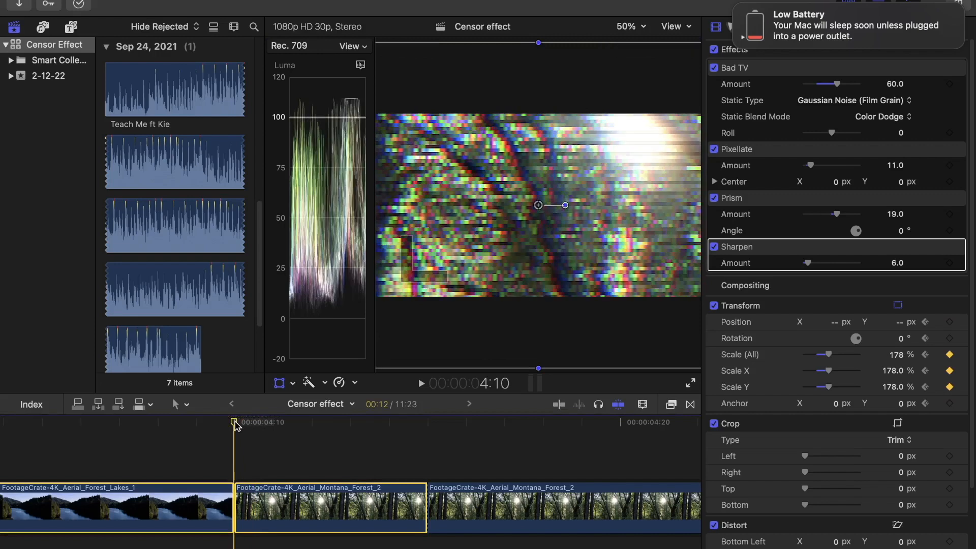
{"action": "left_click", "coordinate": [949, 322]}
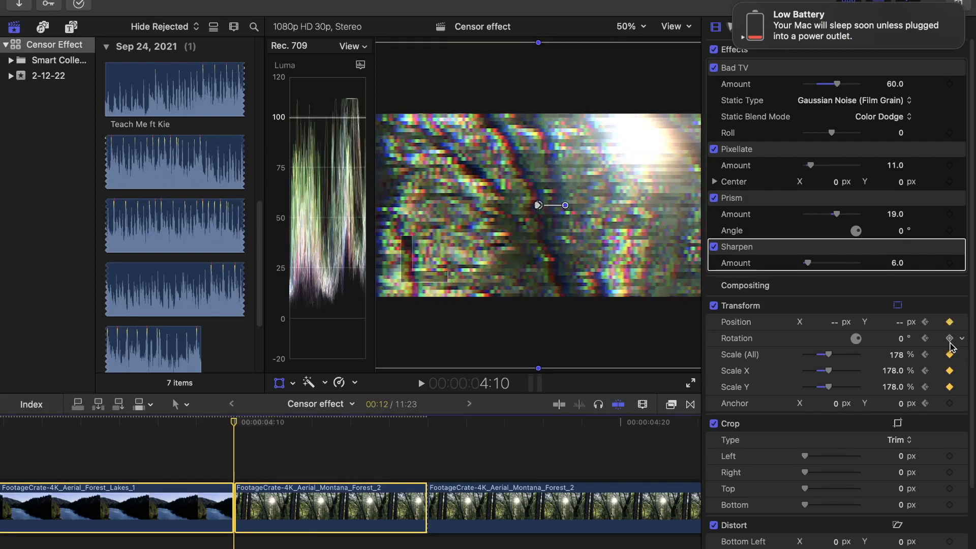
{"action": "left_click", "coordinate": [949, 339]}
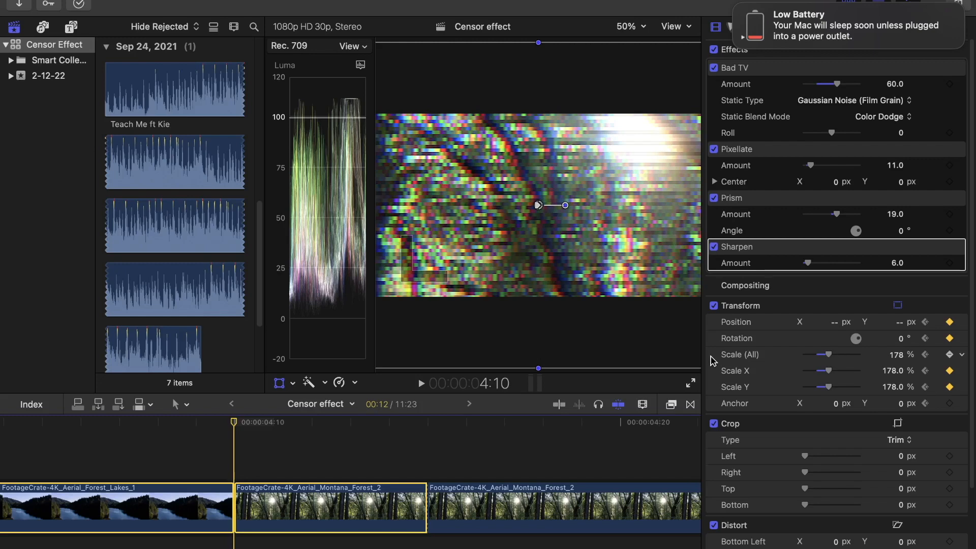
{"action": "left_click_drag", "start_coordinate": [488, 236], "coordinate": [559, 217]}
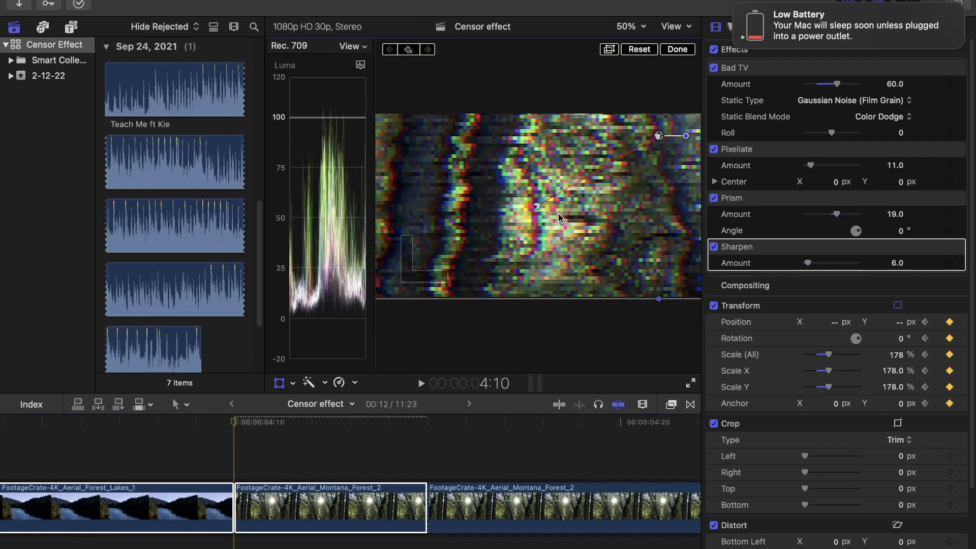
Step: At 4:12, shift the forest image diagonally down and to the left
{"action": "key", "text": "Right"}
{"action": "key", "text": "Right"}
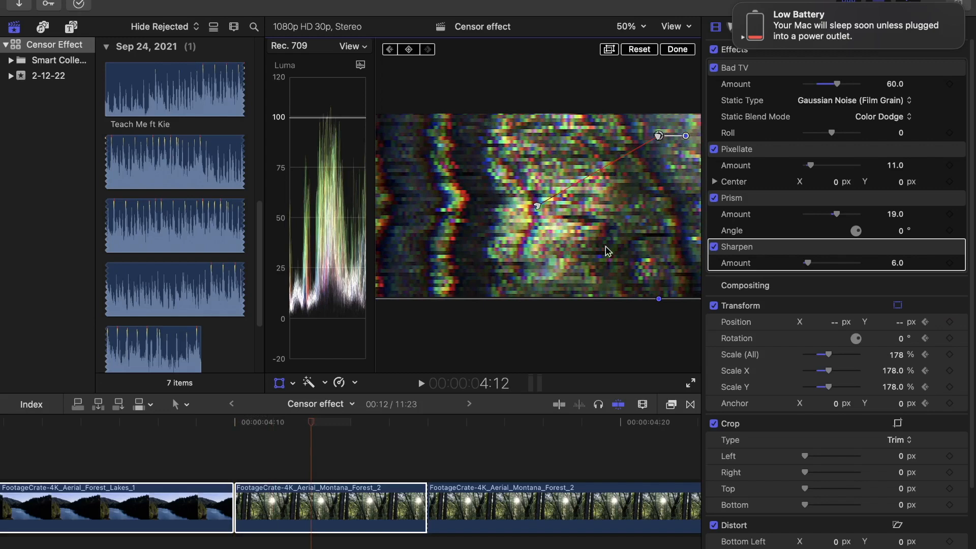
{"action": "left_click_drag", "start_coordinate": [654, 248], "coordinate": [411, 385]}
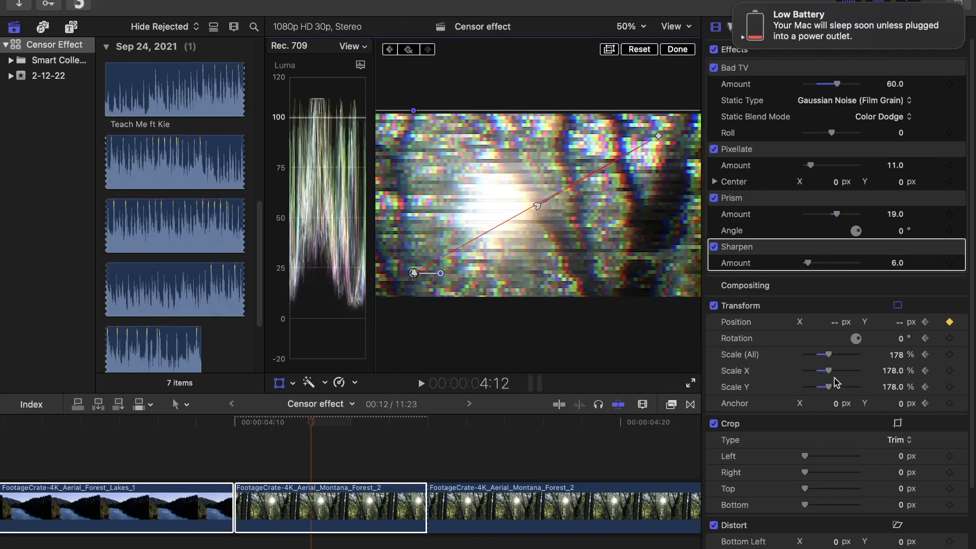
Step: At 4:12, set the overall scale to 141% and shift the forest image up and to the right
{"action": "left_click_drag", "start_coordinate": [831, 357], "coordinate": [822, 358]}
{"action": "left_click_drag", "start_coordinate": [608, 277], "coordinate": [666, 247]}
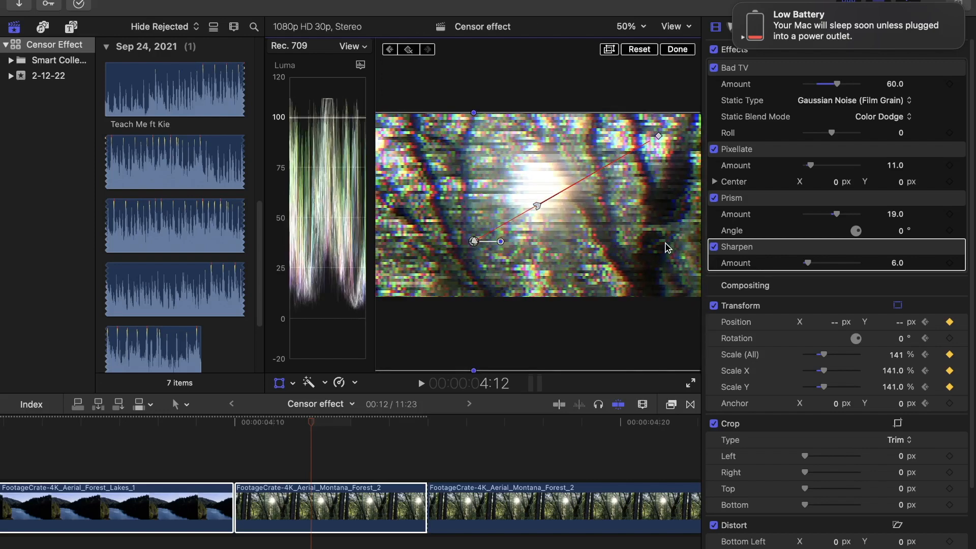
Step: At 4:14, shift the forest image right and down and set the overall scale to 191%
{"action": "key", "text": "Right"}
{"action": "key", "text": "Right"}
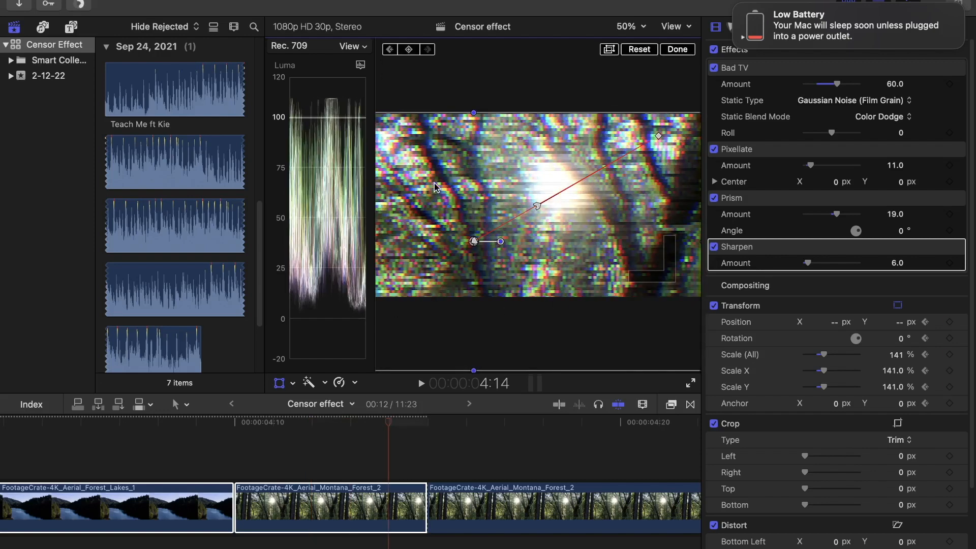
{"action": "left_click_drag", "start_coordinate": [438, 188], "coordinate": [562, 173]}
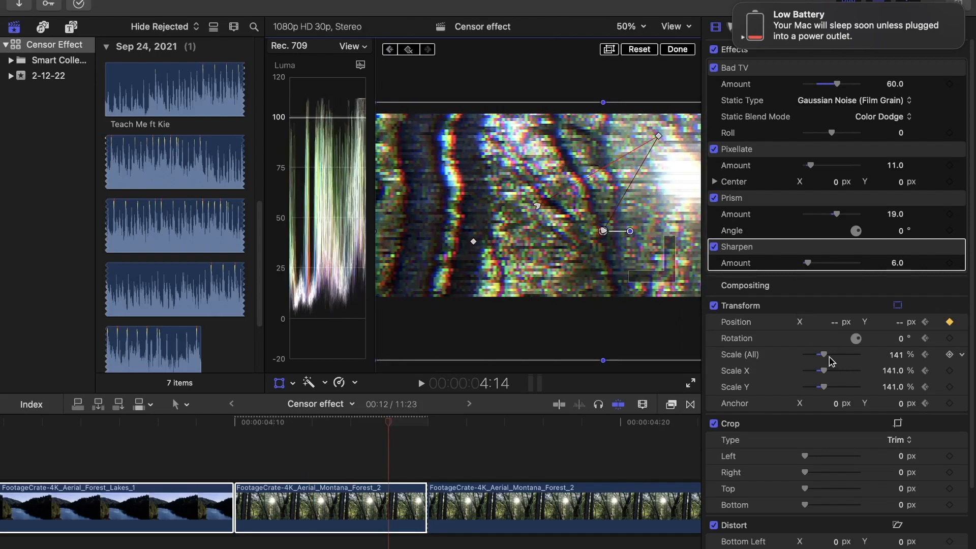
{"action": "left_click_drag", "start_coordinate": [824, 357], "coordinate": [831, 355]}
{"action": "left_click_drag", "start_coordinate": [560, 227], "coordinate": [545, 261]}
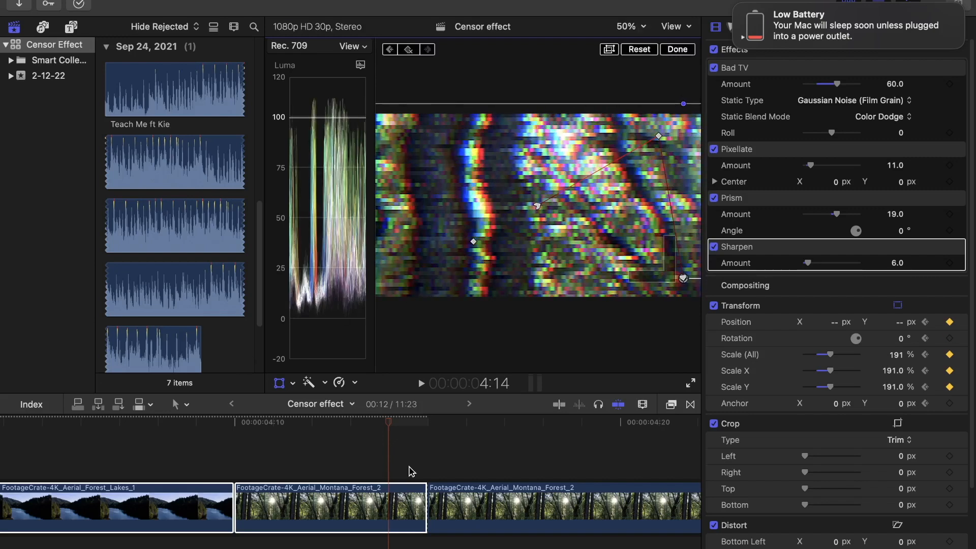
Step: Turn off timeline snapping and place the playhead on the short forest clip's last frame at 4:14
{"action": "key", "text": "Right"}
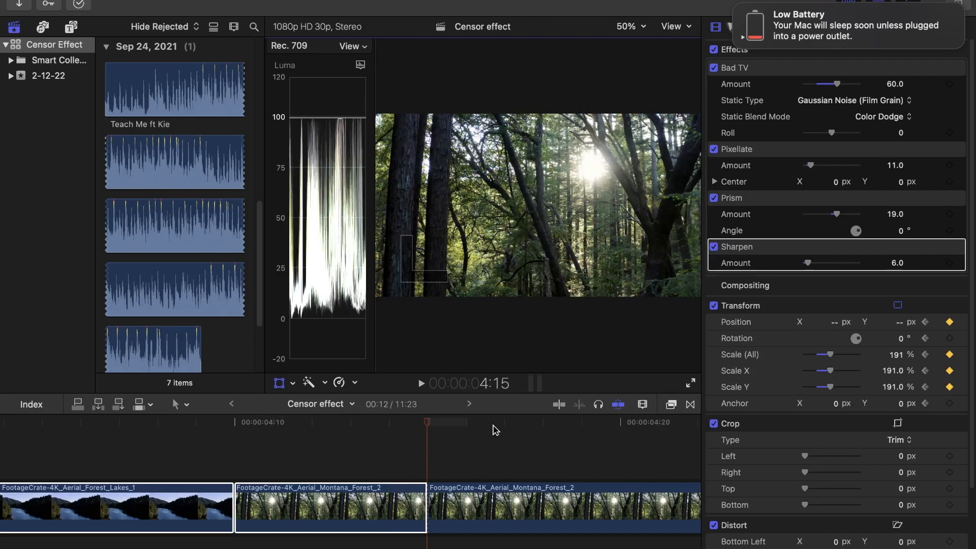
{"action": "left_click", "coordinate": [621, 407]}
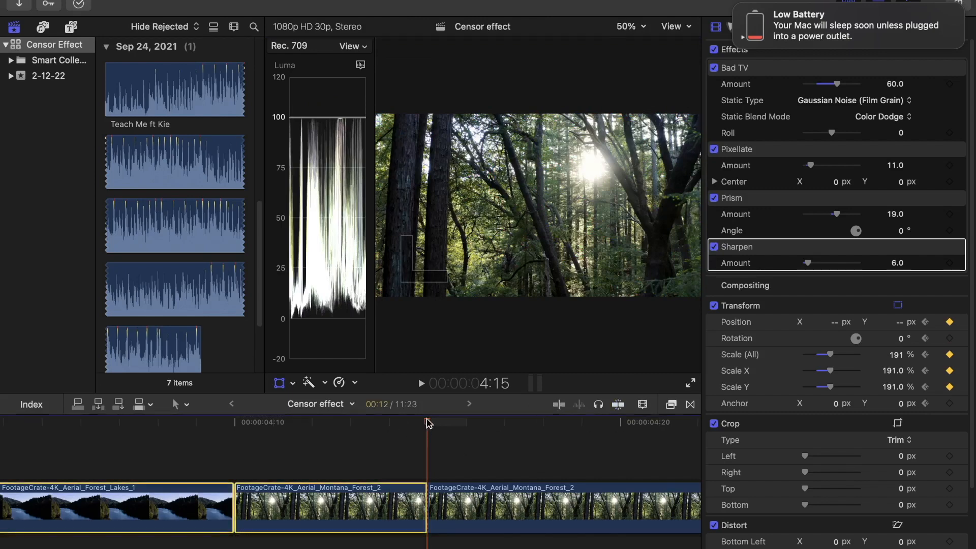
{"action": "left_click", "coordinate": [425, 422]}
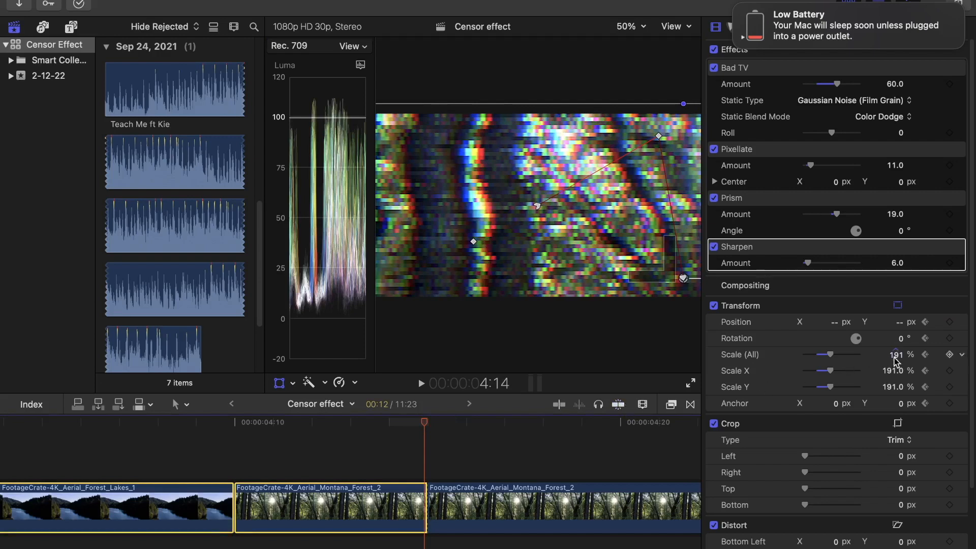
Step: Set the overall scale to 100% at 4:14 and move the forest image back to the center of the frame
{"action": "left_click", "coordinate": [895, 355]}
{"action": "type", "text": "100"}
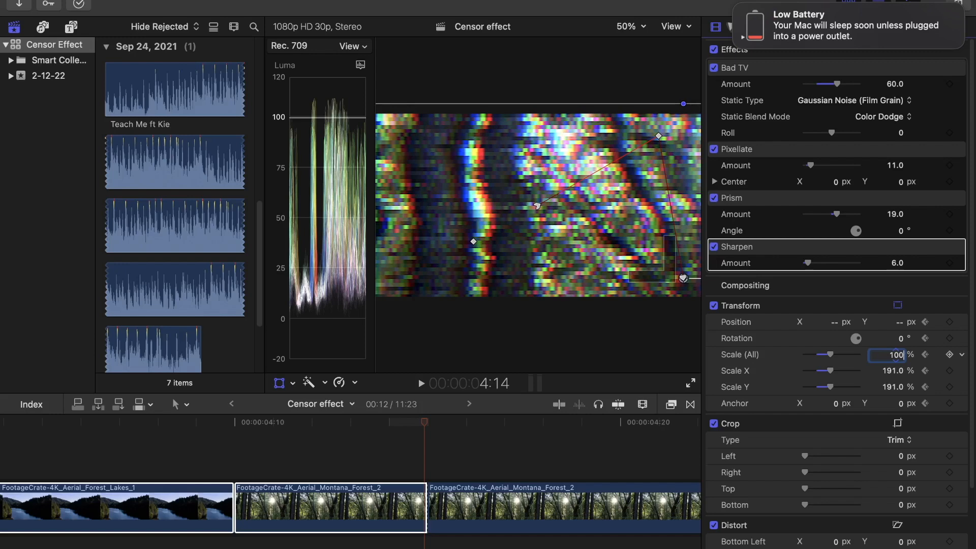
{"action": "key", "text": "Return"}
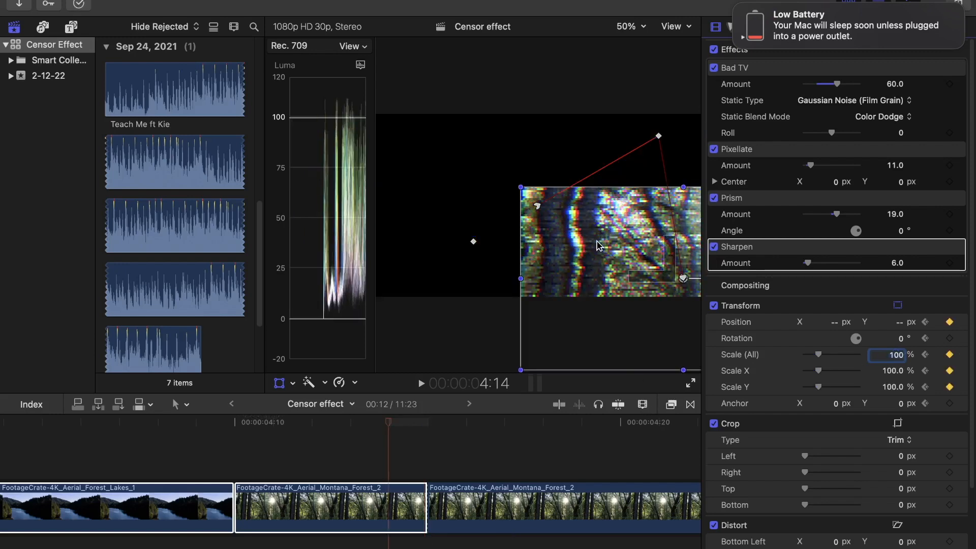
{"action": "left_click_drag", "start_coordinate": [610, 227], "coordinate": [452, 170]}
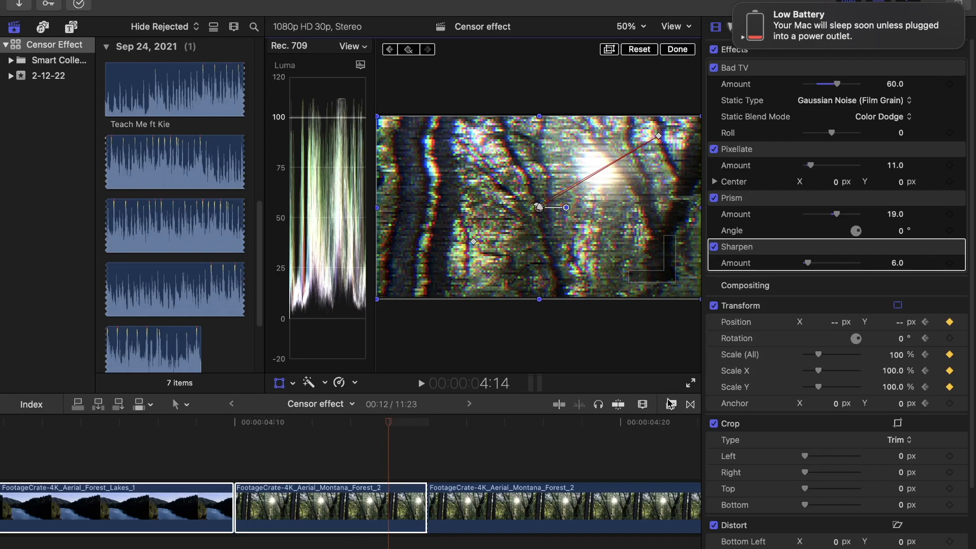
Step: Play the timeline from 3:28 through the glitch section to review the keyframed effect
{"action": "left_click", "coordinate": [642, 404]}
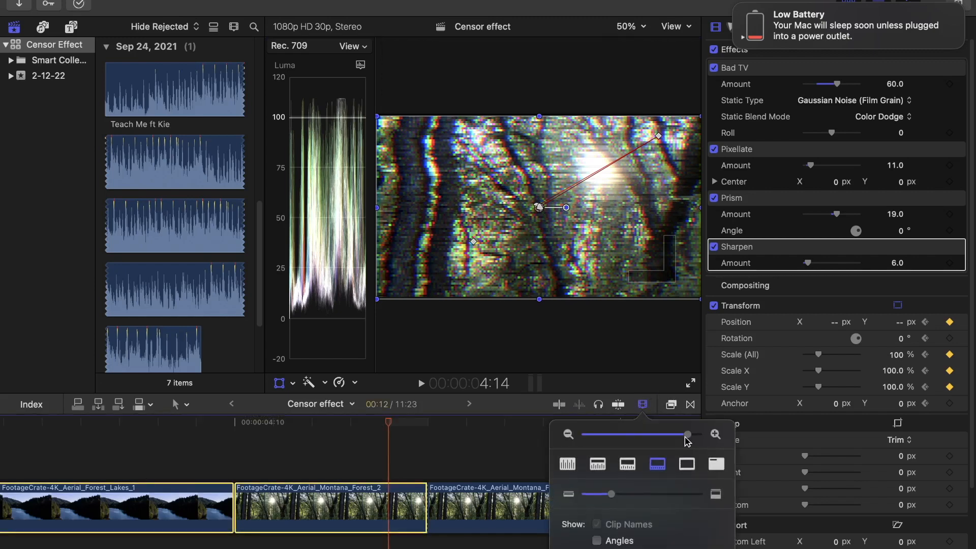
{"action": "left_click_drag", "start_coordinate": [688, 438], "coordinate": [675, 438]}
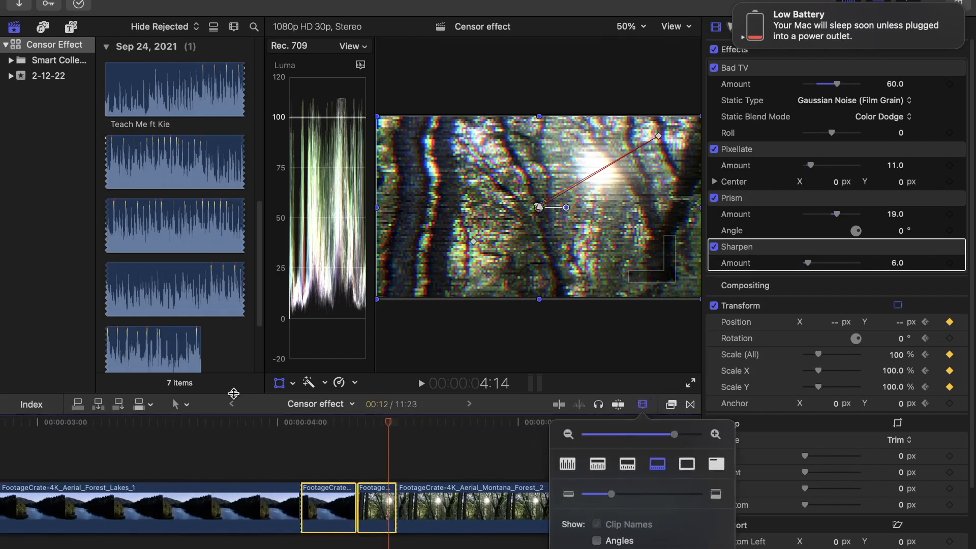
{"action": "left_click", "coordinate": [263, 429]}
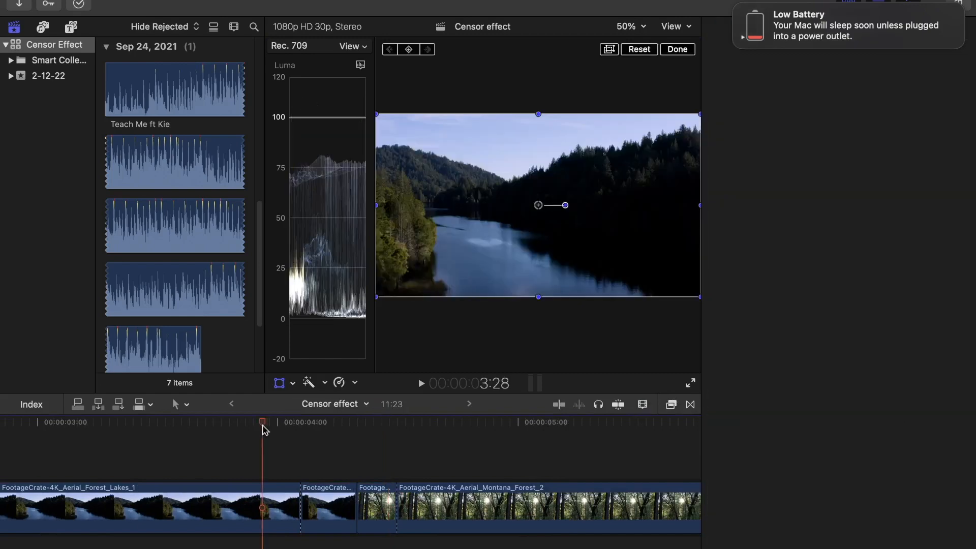
{"action": "key", "text": "space"}
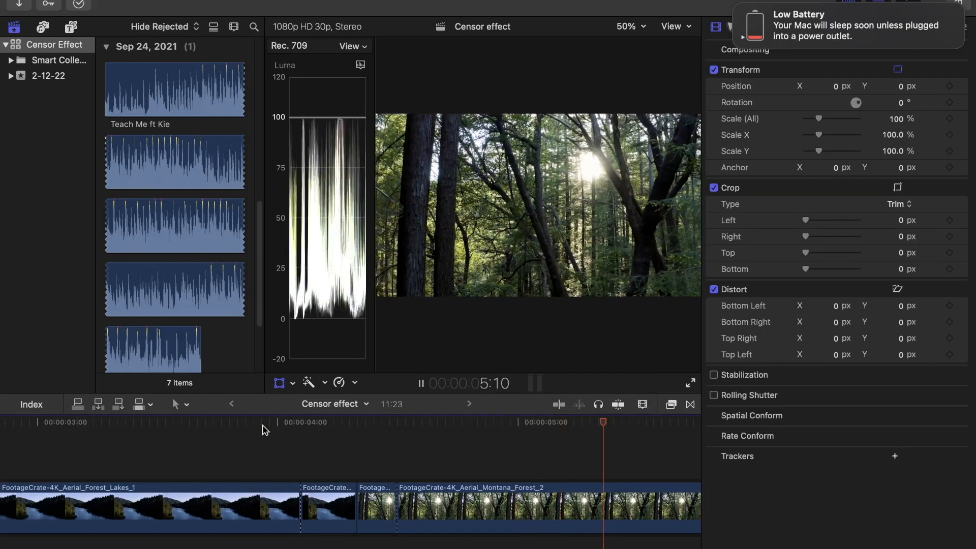
{"action": "key", "text": "space"}
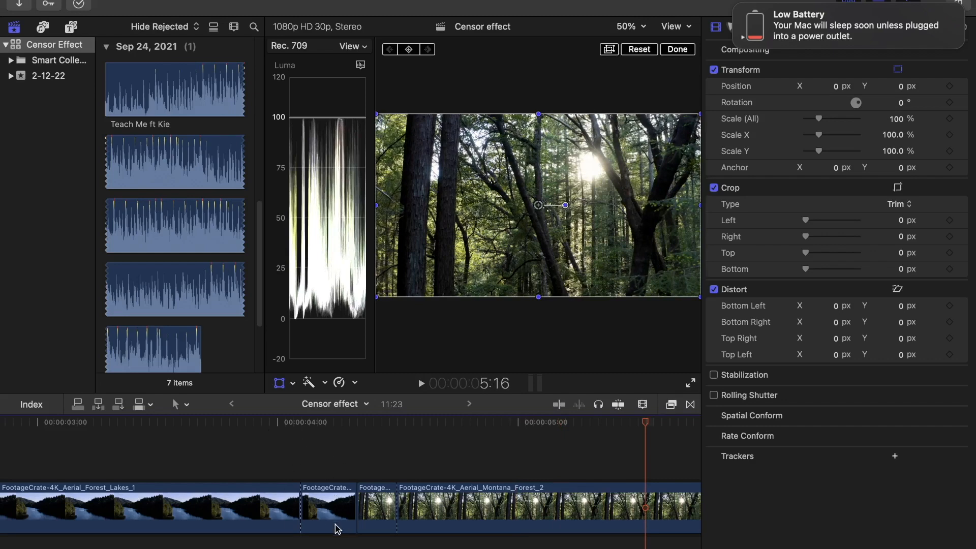
Step: Add Color Planes transitions to both ends of the short glitched lake clip, overlapping the media to create them
{"action": "left_click", "coordinate": [321, 507]}
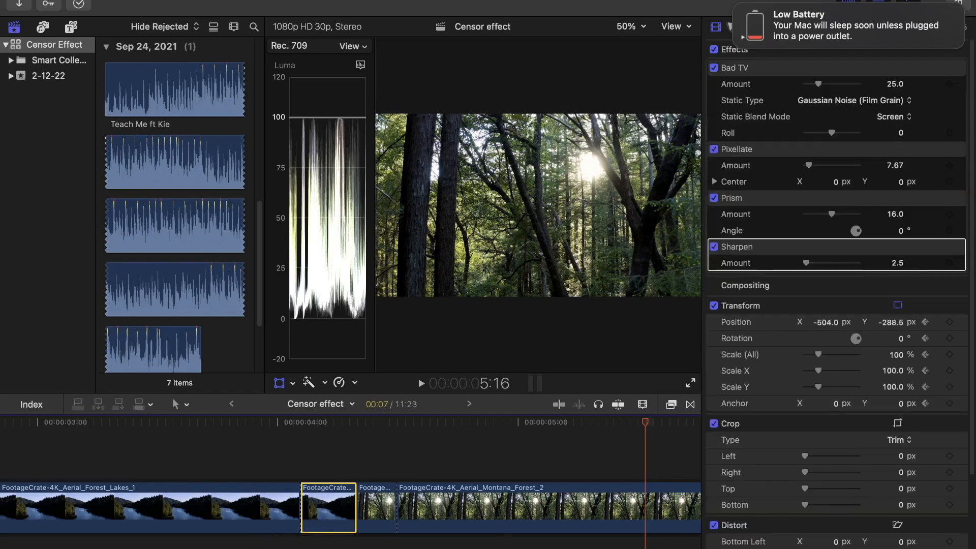
{"action": "scroll", "coordinate": [350, 483], "scroll_direction": "right", "scroll_amount": 2}
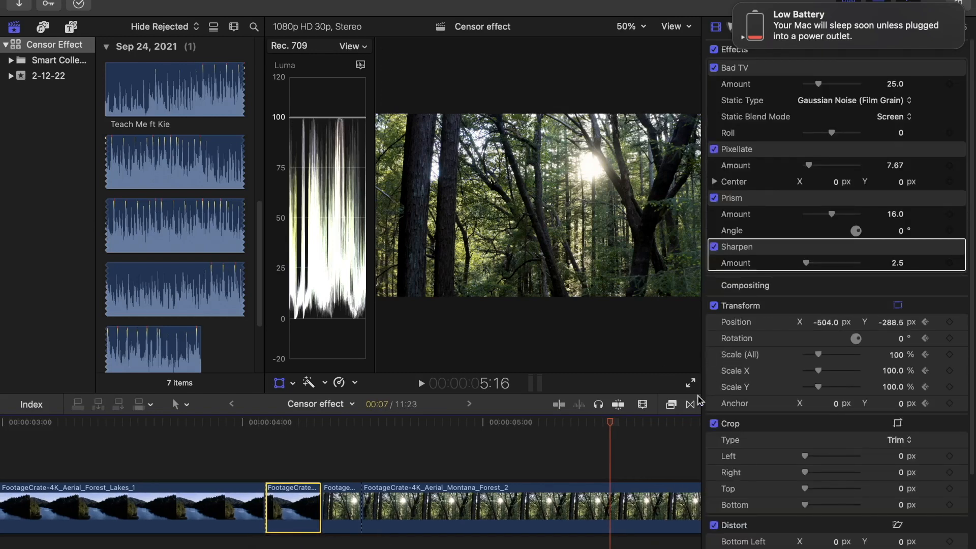
{"action": "left_click", "coordinate": [691, 405]}
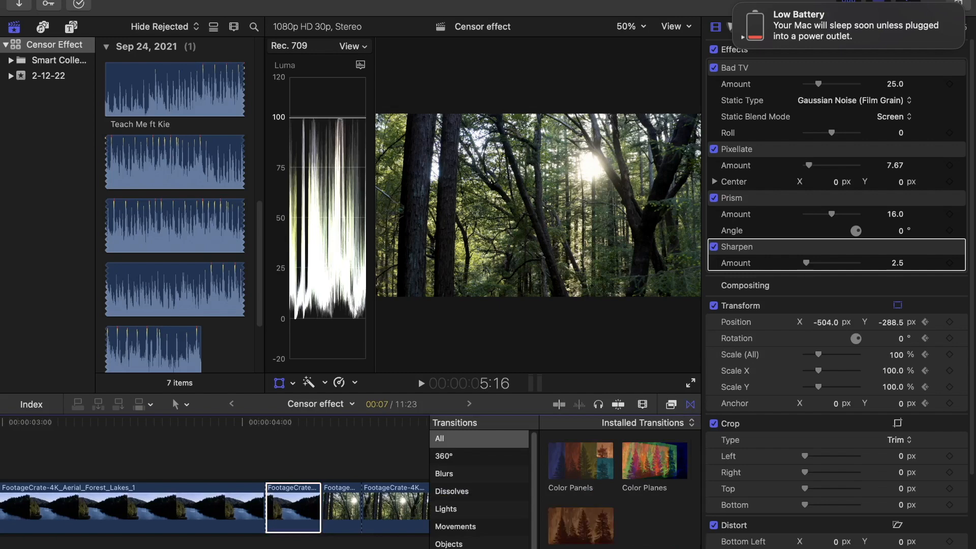
{"action": "double_click", "coordinate": [663, 461]}
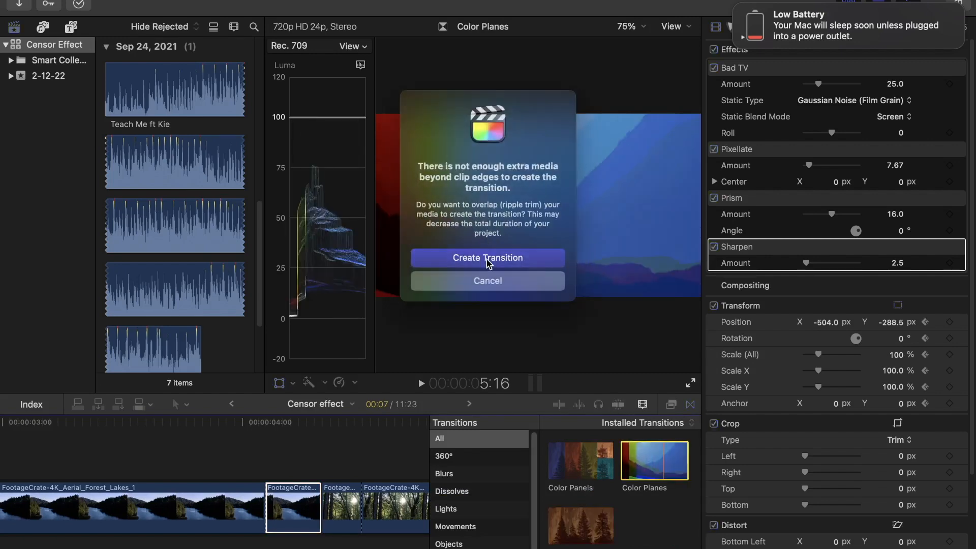
{"action": "left_click", "coordinate": [488, 259]}
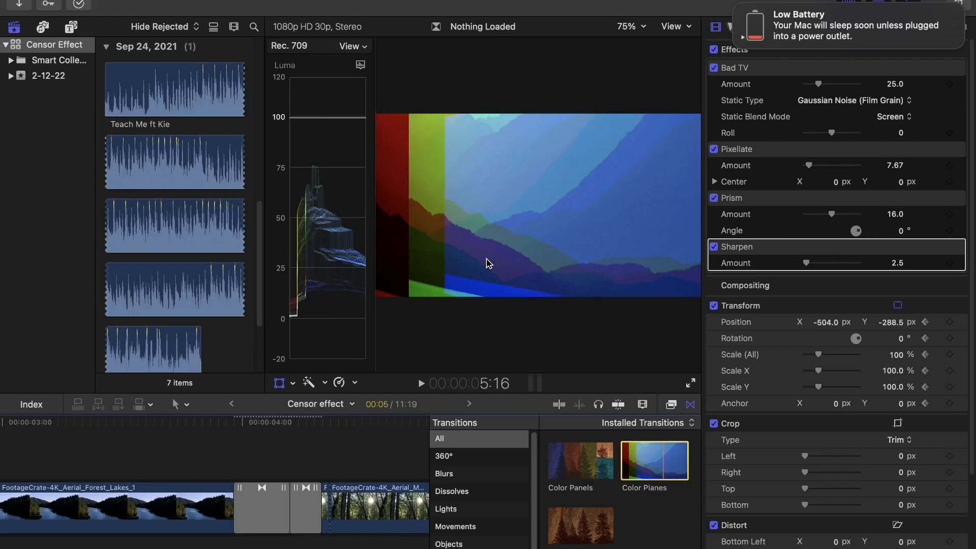
Step: Shorten the first Color Planes transition to less than half its length in the precision editor
{"action": "double_click", "coordinate": [263, 501]}
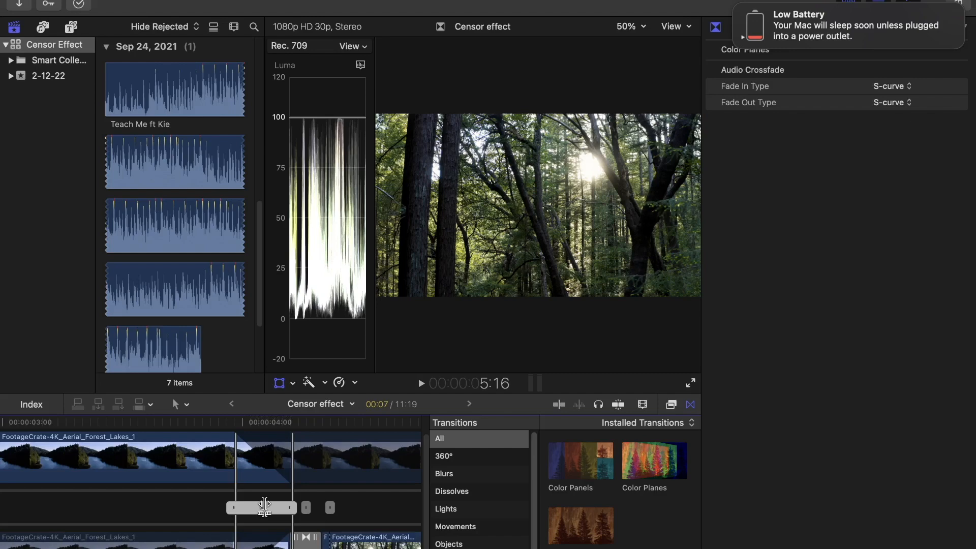
{"action": "left_click_drag", "start_coordinate": [231, 507], "coordinate": [250, 508]}
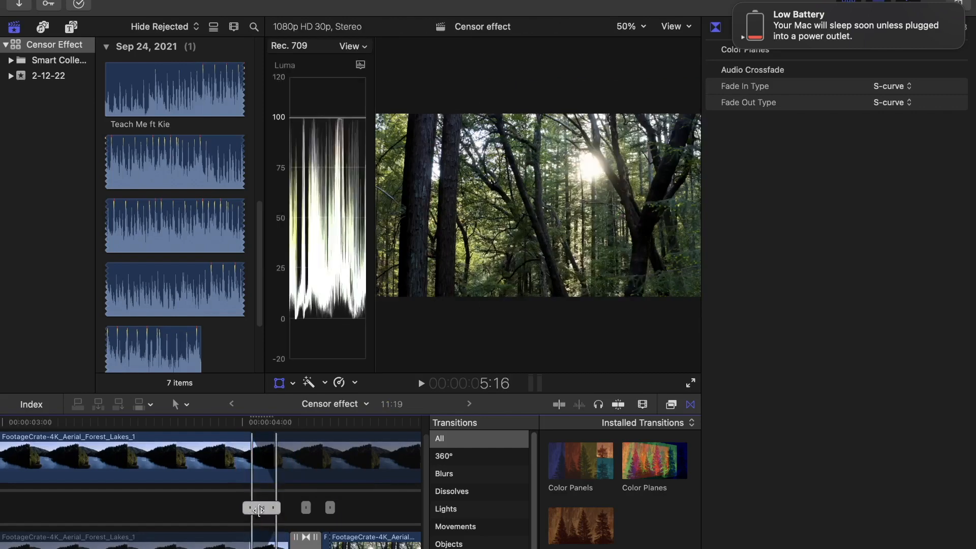
{"action": "double_click", "coordinate": [256, 508]}
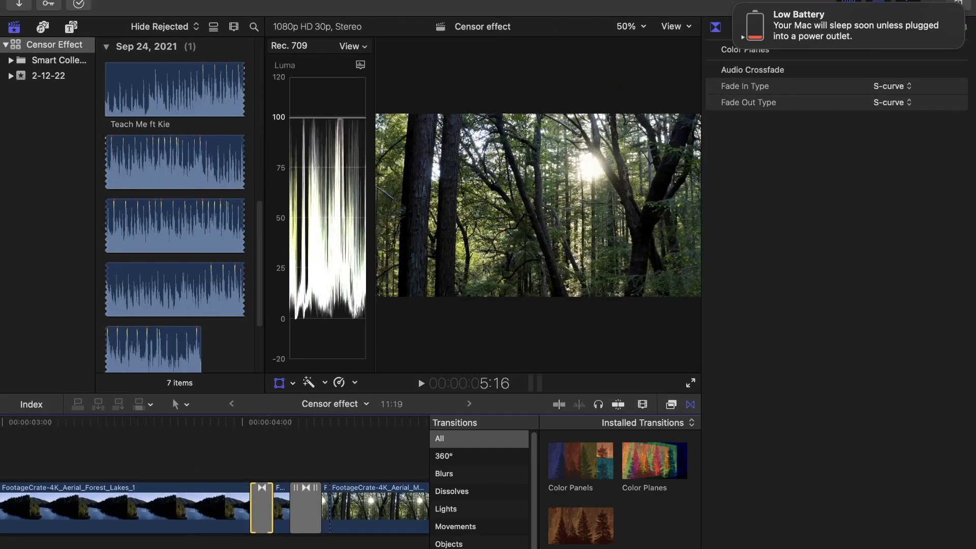
Step: Play the timeline from 3:13 to review the glitch section with its Color Planes transitions
{"action": "scroll", "coordinate": [256, 509], "scroll_direction": "left", "scroll_amount": 4}
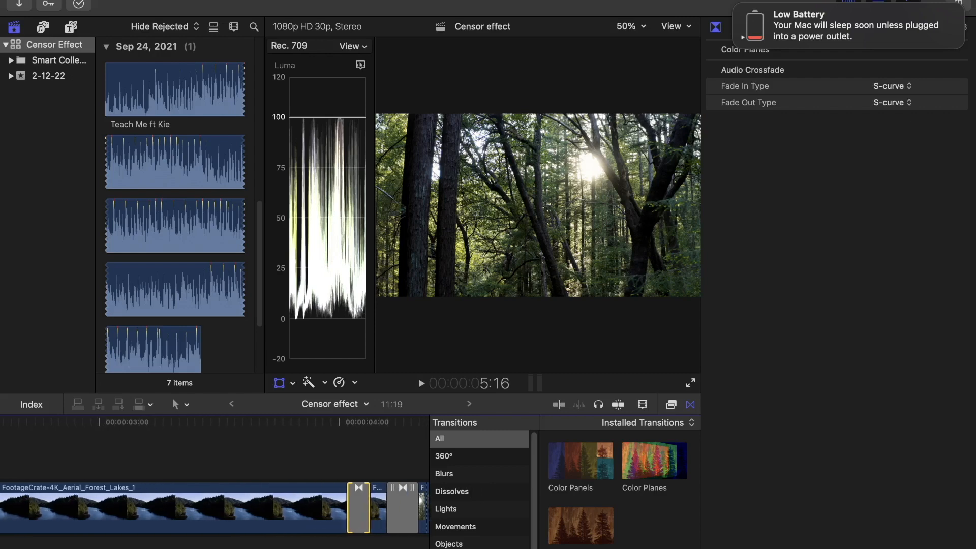
{"action": "scroll", "coordinate": [256, 508], "scroll_direction": "right", "scroll_amount": 1}
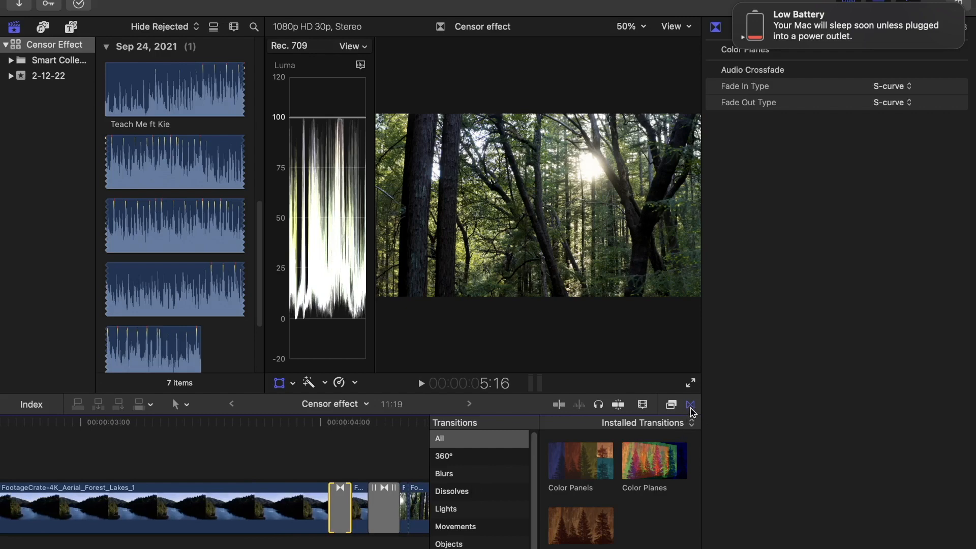
{"action": "left_click", "coordinate": [643, 404]}
{"action": "left_click_drag", "start_coordinate": [678, 435], "coordinate": [664, 438]}
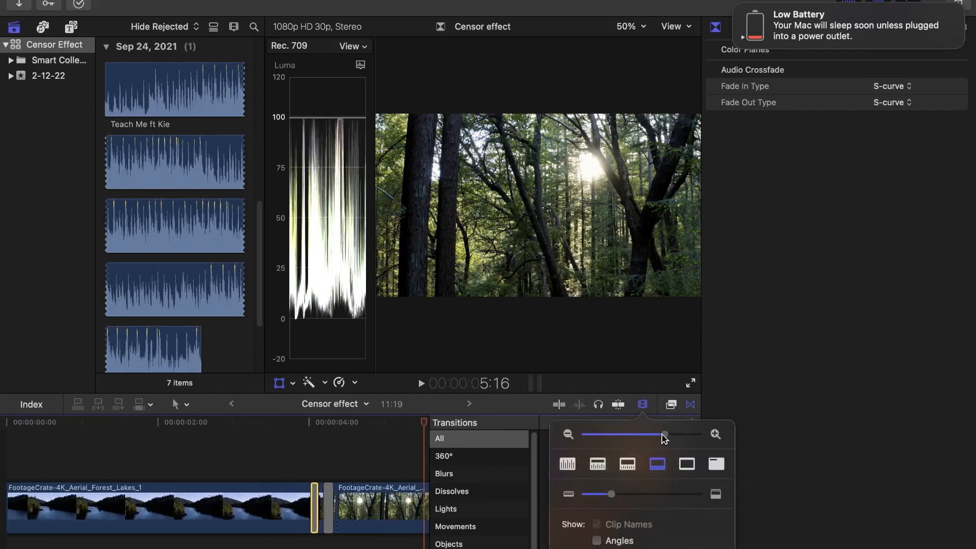
{"action": "left_click", "coordinate": [268, 429]}
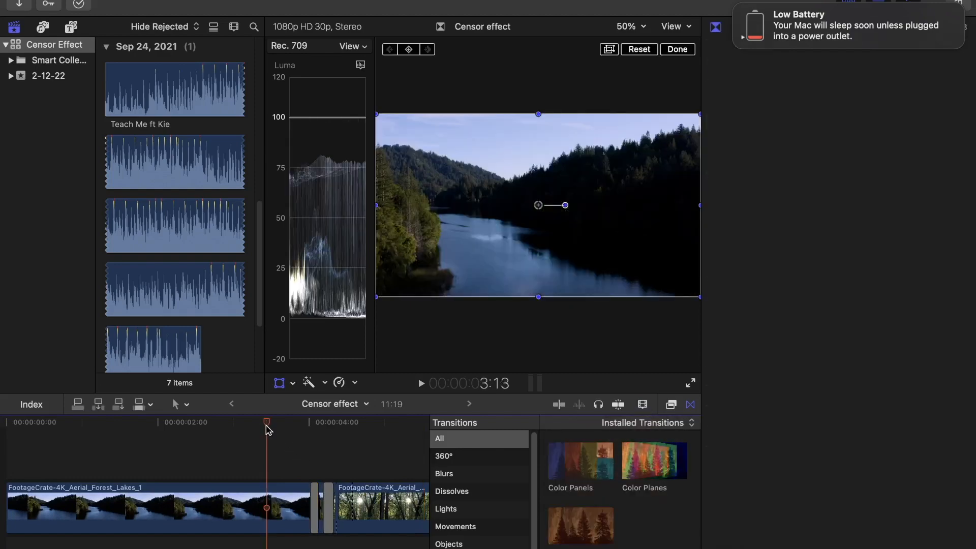
{"action": "key", "text": "space"}
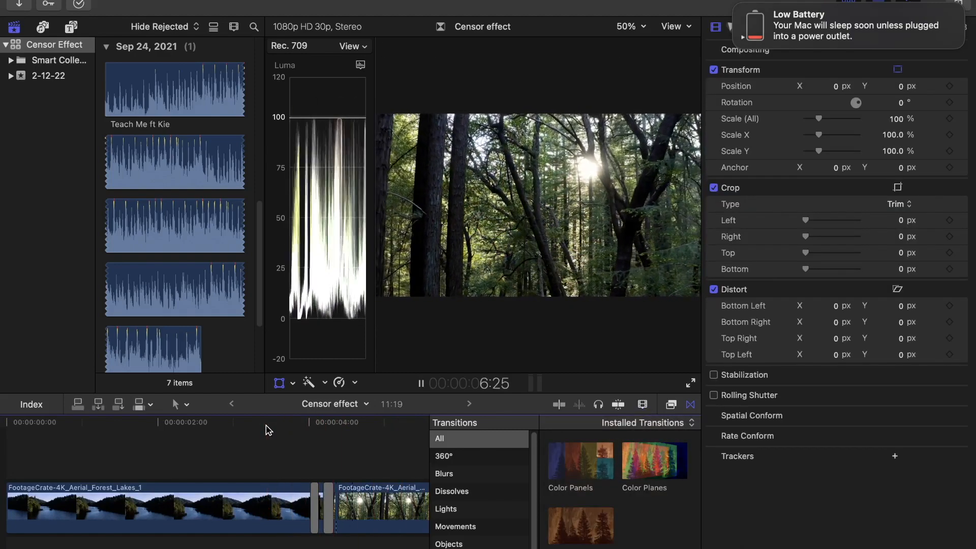
{"action": "key", "text": "space"}
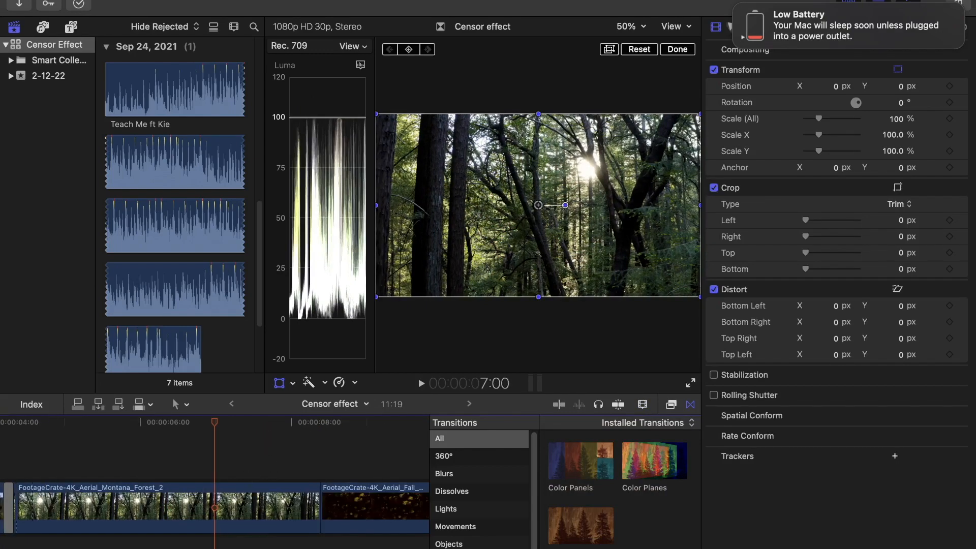
Step: Browse the Sound Effects library and preview the Tape Rewind sound
{"action": "scroll", "coordinate": [215, 488], "scroll_direction": "left", "scroll_amount": 10}
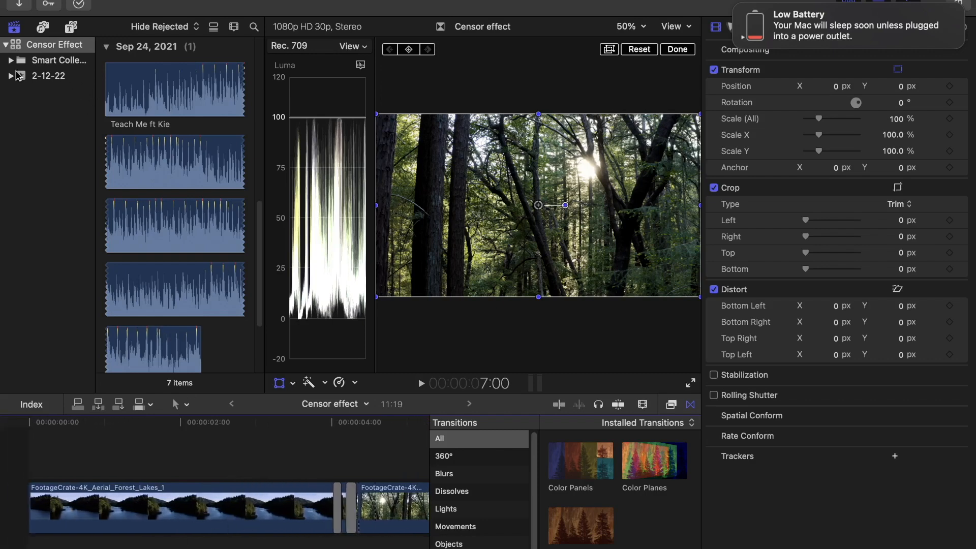
{"action": "key", "text": "XF86AudioMute"}
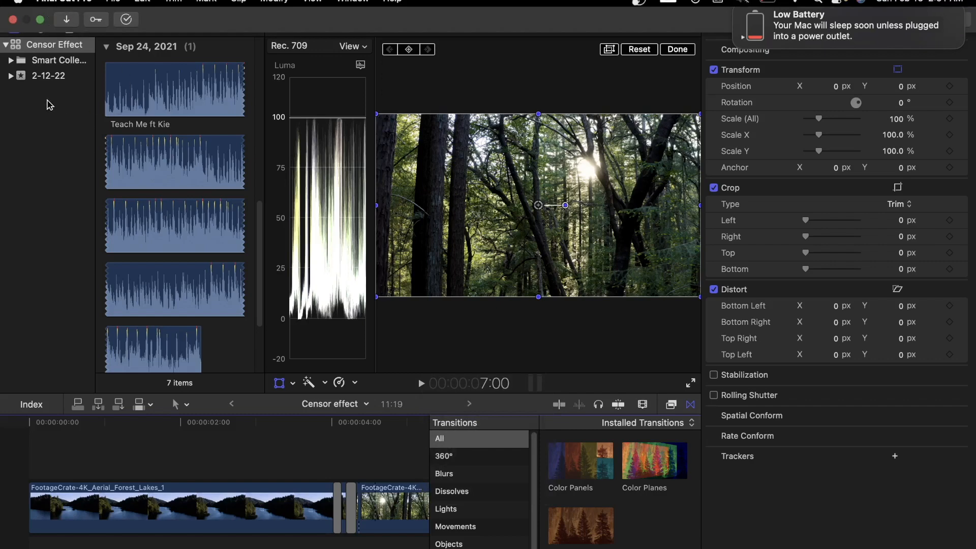
{"action": "left_click", "coordinate": [44, 149]}
{"action": "left_click", "coordinate": [43, 27]}
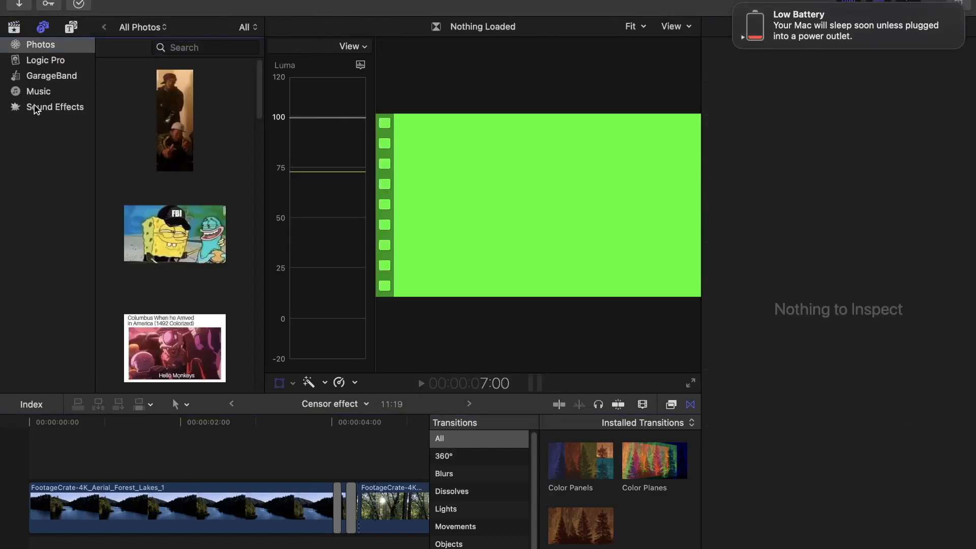
{"action": "left_click", "coordinate": [38, 61]}
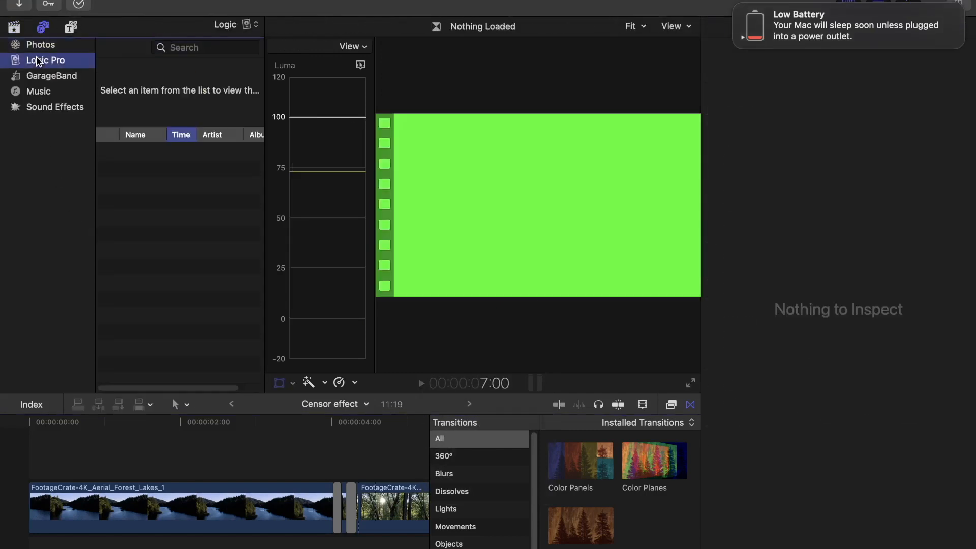
{"action": "left_click", "coordinate": [38, 108]}
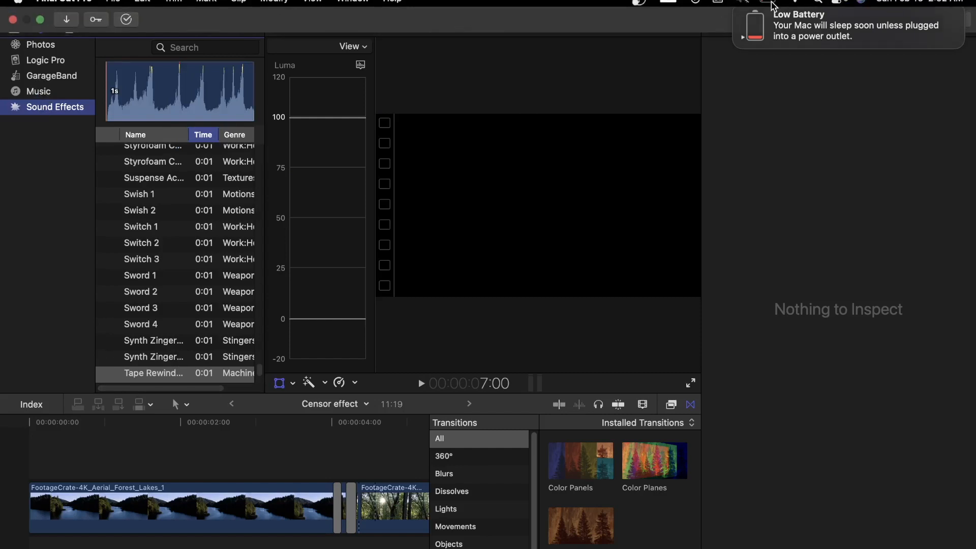
{"action": "left_click", "coordinate": [768, 3]}
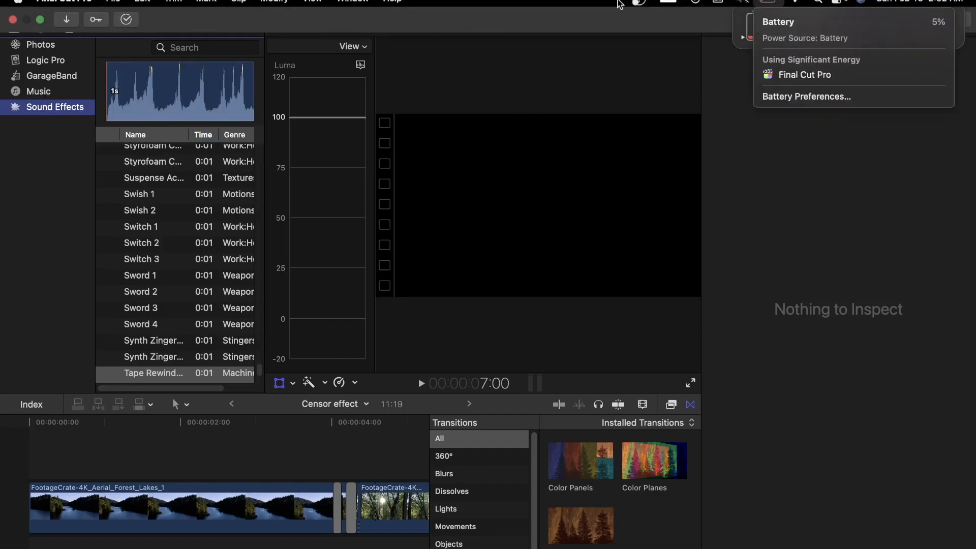
Step: Preview the Tape Rewinding 01, Synth Zingers, Sword 4, Sword 3 and Sword 2 sound effects to compare them for the glitch
{"action": "left_click", "coordinate": [501, 12]}
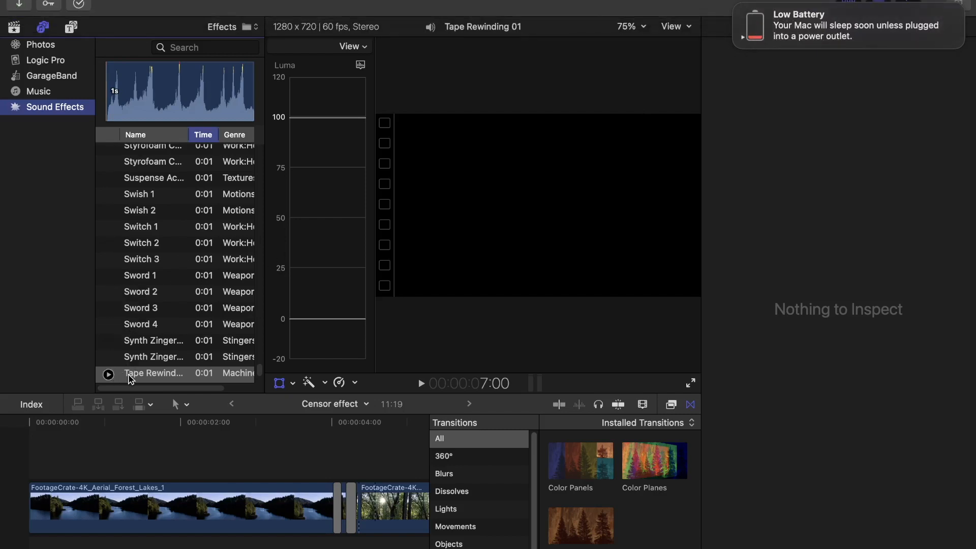
{"action": "left_click", "coordinate": [109, 375]}
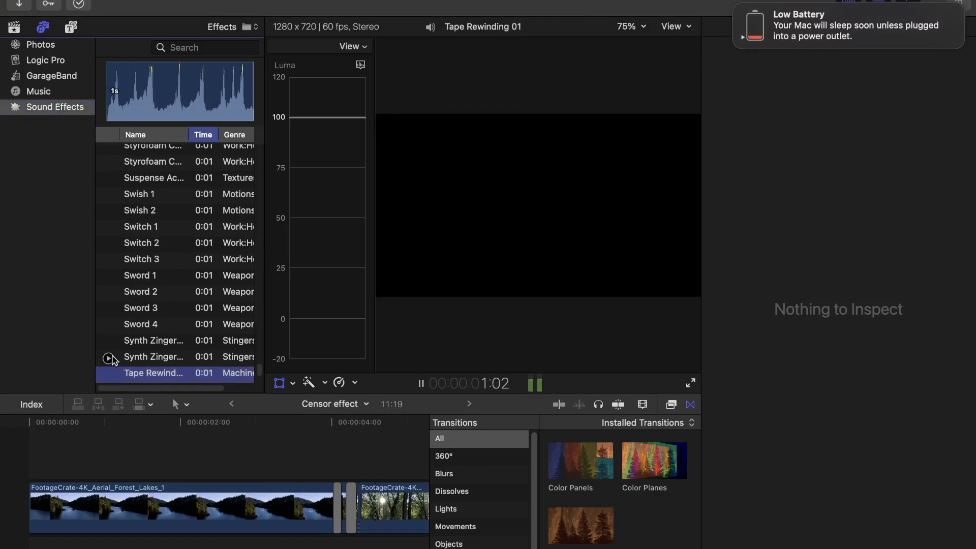
{"action": "left_click", "coordinate": [108, 358]}
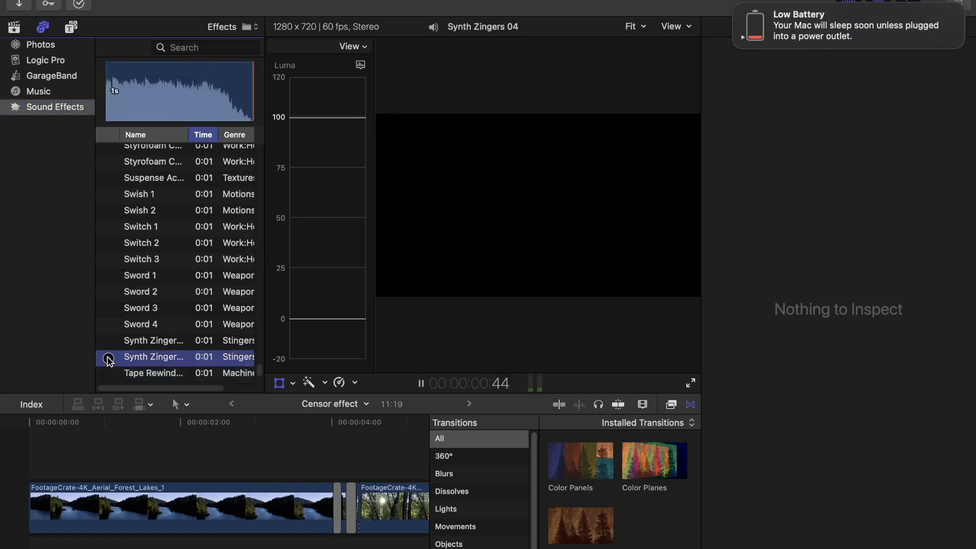
{"action": "key", "text": "XF86AudioLowerVolume"}
{"action": "key", "text": "XF86AudioLowerVolume"}
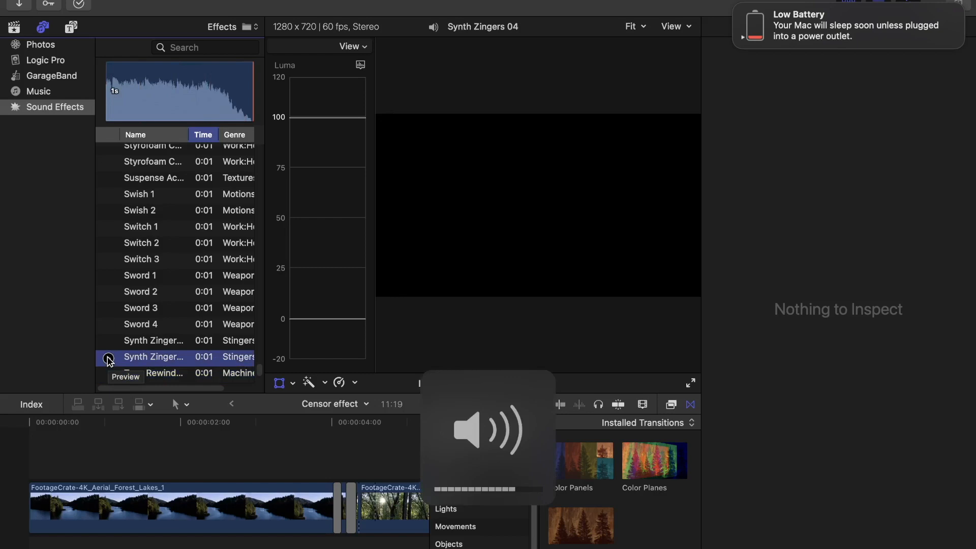
{"action": "left_click", "coordinate": [109, 358]}
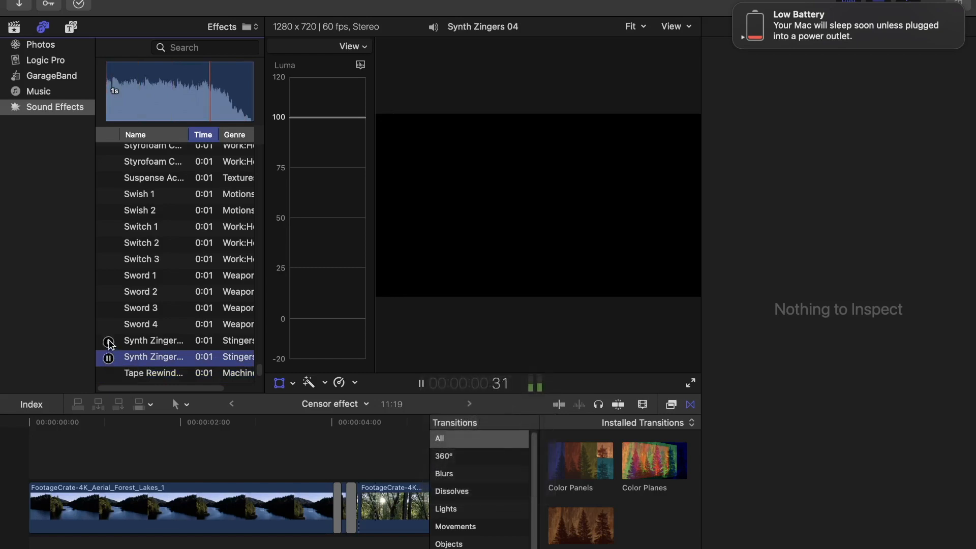
{"action": "left_click", "coordinate": [109, 341]}
{"action": "left_click", "coordinate": [109, 325]}
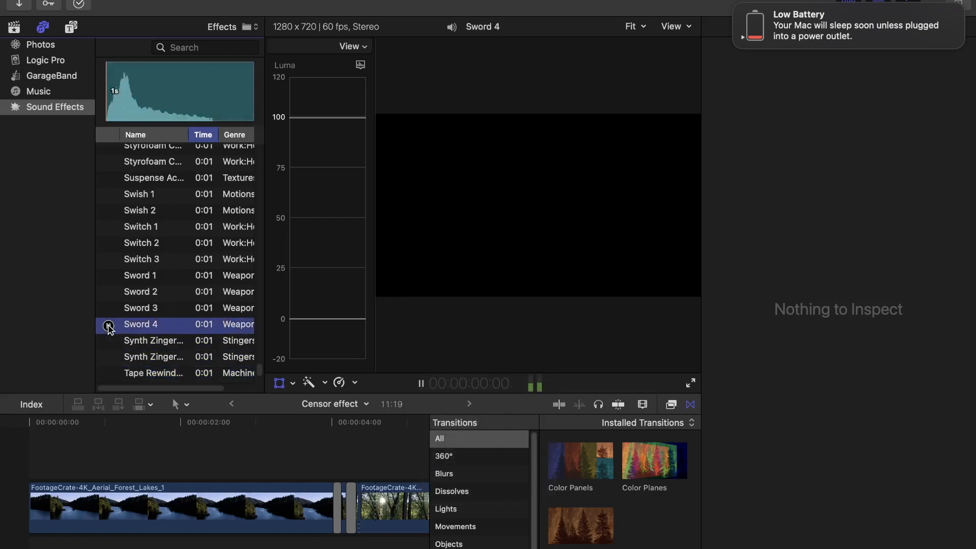
{"action": "left_click", "coordinate": [108, 309]}
{"action": "left_click", "coordinate": [108, 293]}
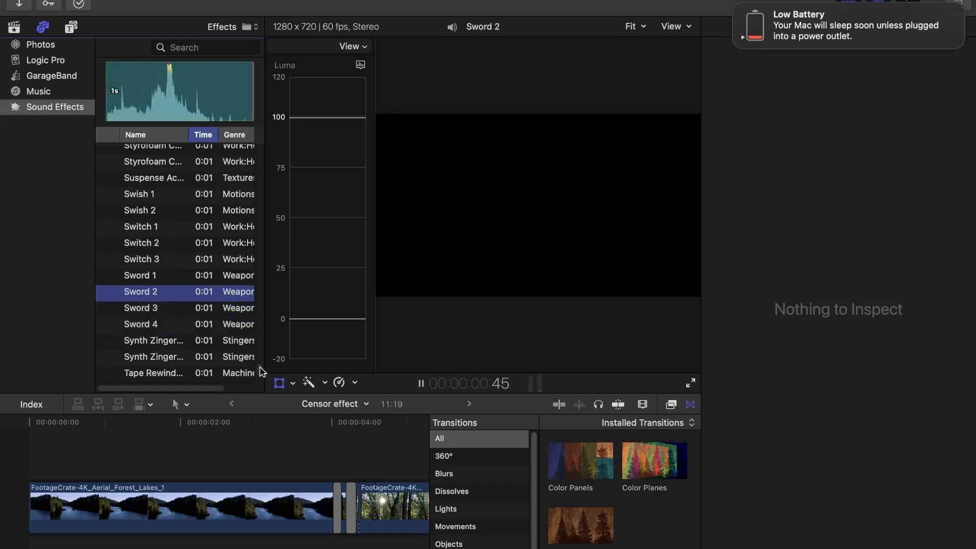
Step: Connect the Tape Rewinding 01 sound beneath the short glitched lake clip and trim it to the span of the glitch section
{"action": "left_click", "coordinate": [108, 374]}
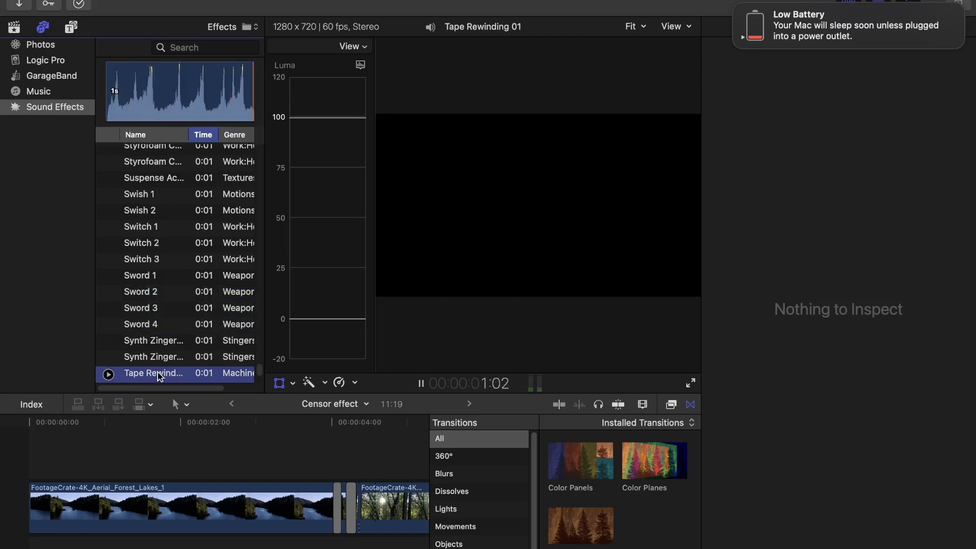
{"action": "key", "text": "q"}
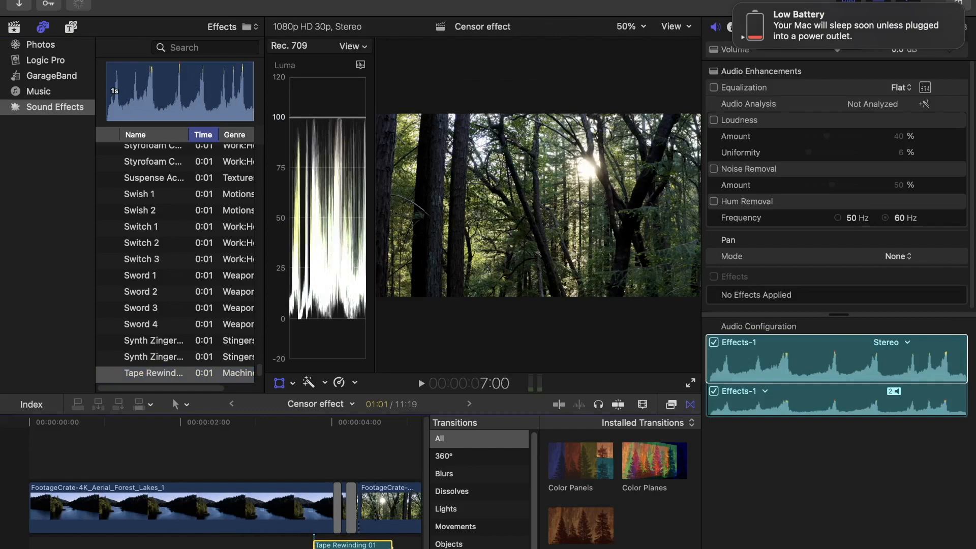
{"action": "left_click_drag", "start_coordinate": [391, 545], "coordinate": [362, 545]}
Step: Play the timeline through the glitch section, from 3:27 and again from 2:18, to review the effect with its rewind sound
{"action": "left_click", "coordinate": [324, 431]}
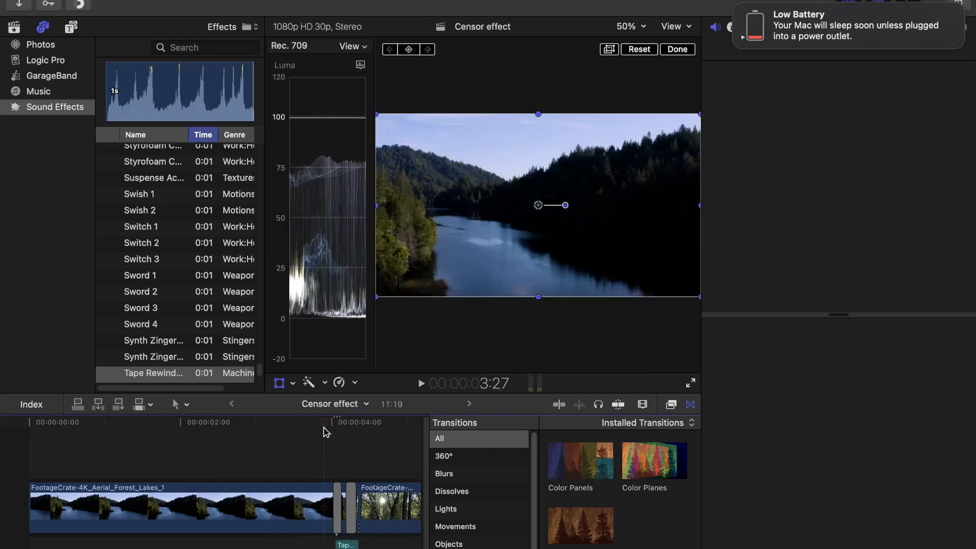
{"action": "key", "text": "space"}
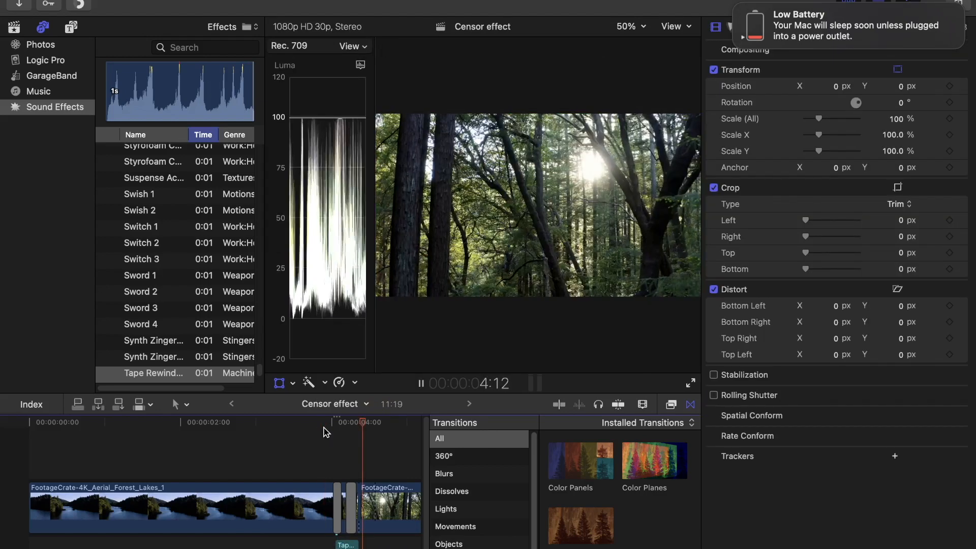
{"action": "left_click", "coordinate": [264, 424]}
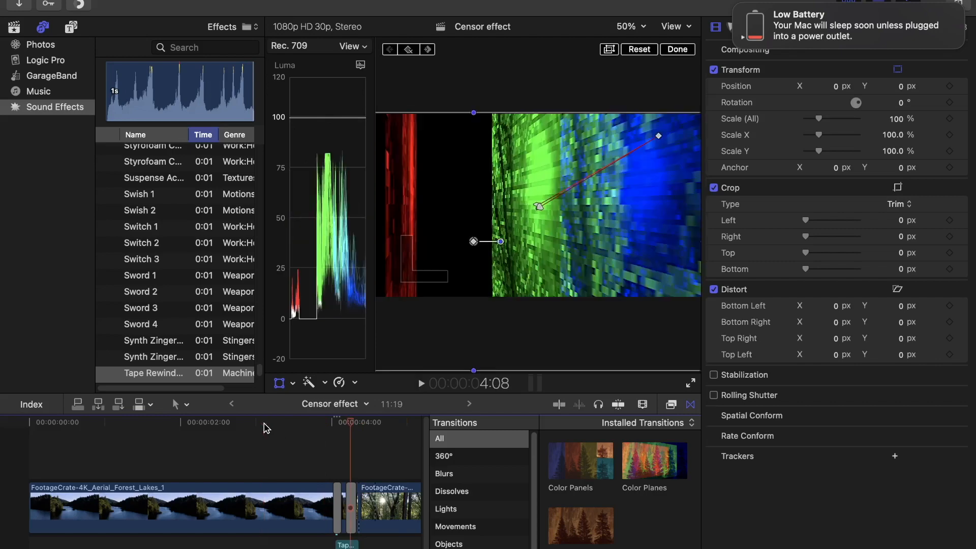
{"action": "left_click", "coordinate": [226, 423]}
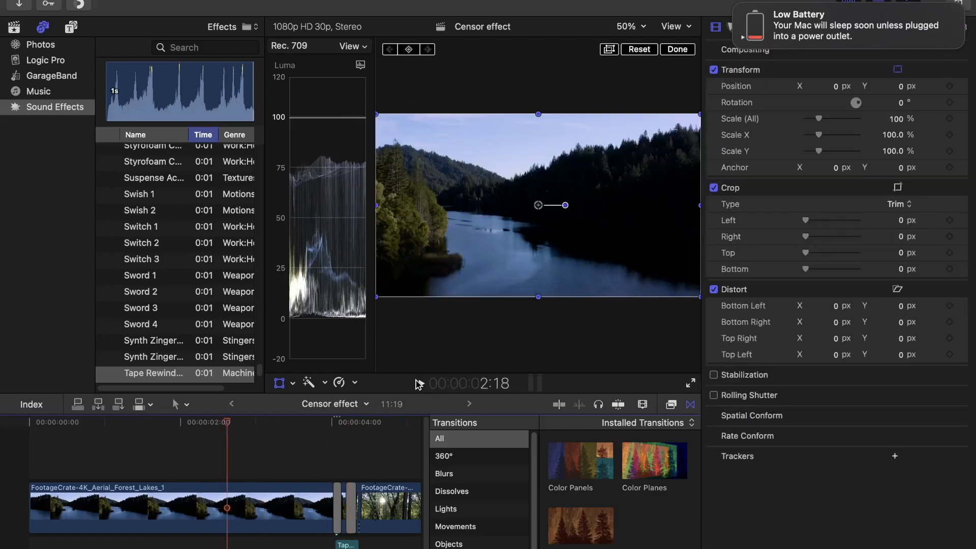
{"action": "left_click", "coordinate": [418, 384]}
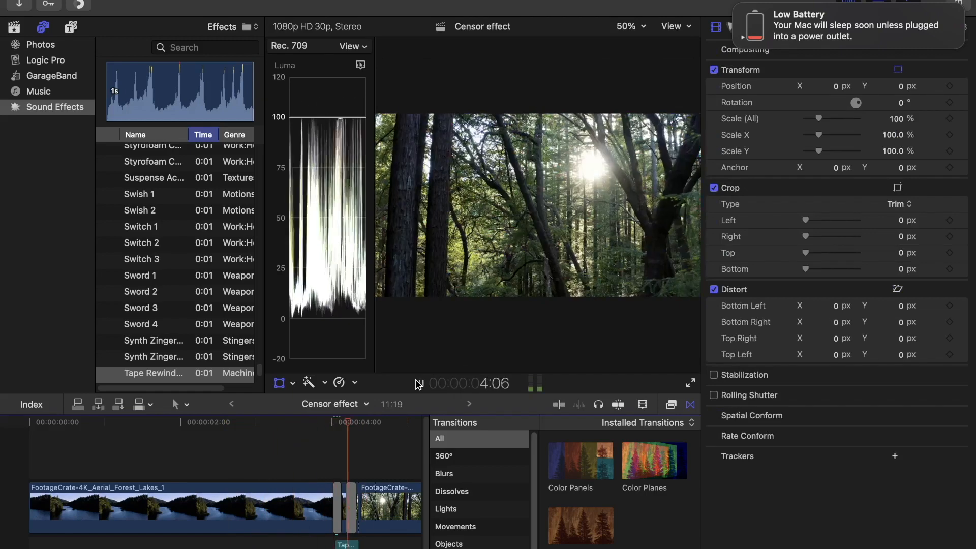
{"action": "left_click", "coordinate": [418, 384]}
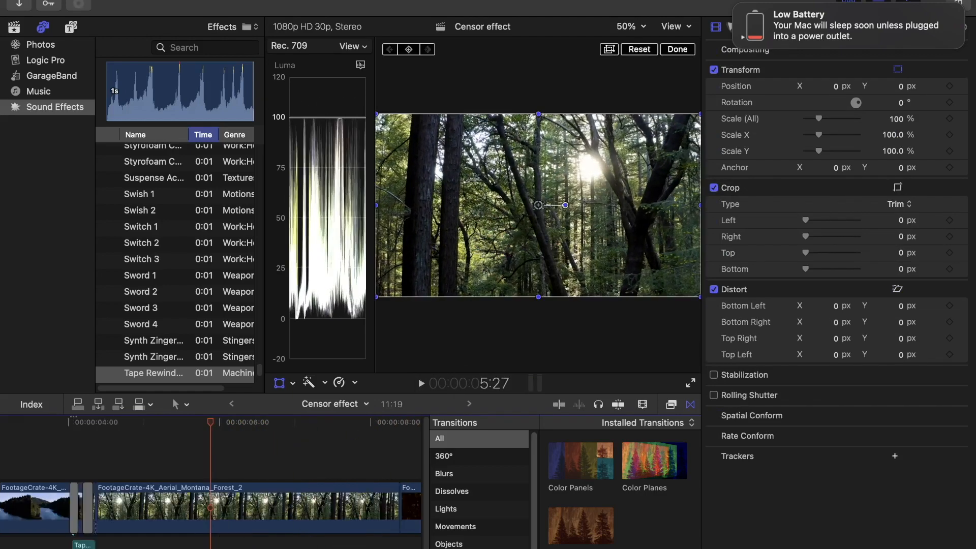
{"action": "scroll", "coordinate": [210, 503], "scroll_direction": "left", "scroll_amount": 5}
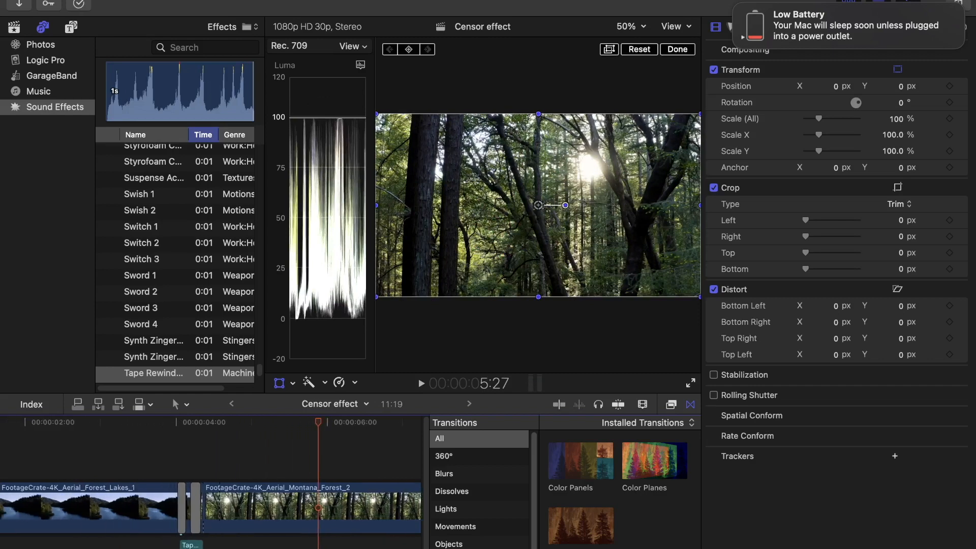